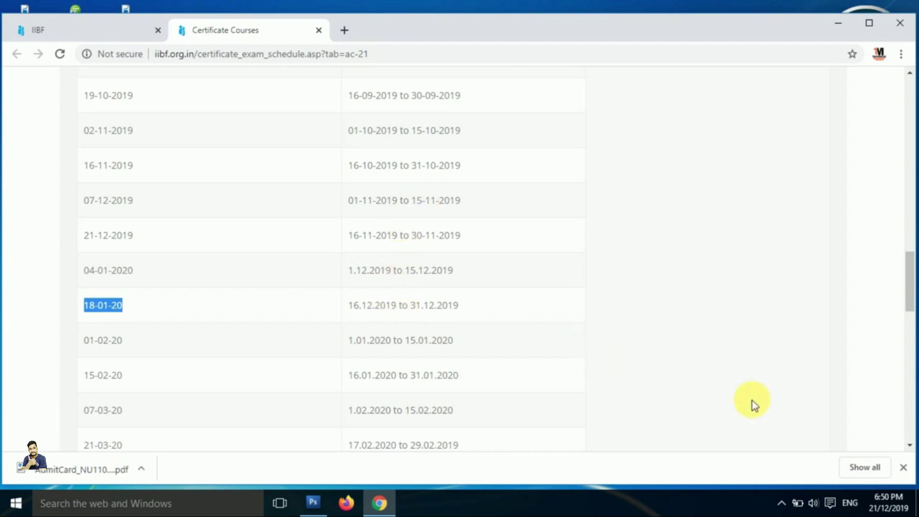
# - Highlight the 18-01-20 exam date and its registration period 16.12.2019 to 31.12.2019 in the exam schedule
pyautogui.moveTo(348, 305); pyautogui.dragTo(457, 305)
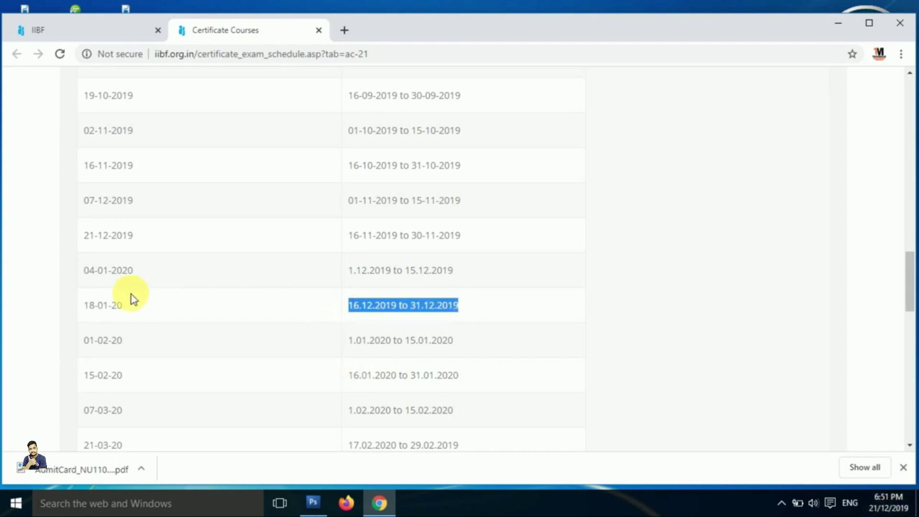
pyautogui.moveTo(83, 306); pyautogui.dragTo(103, 305)
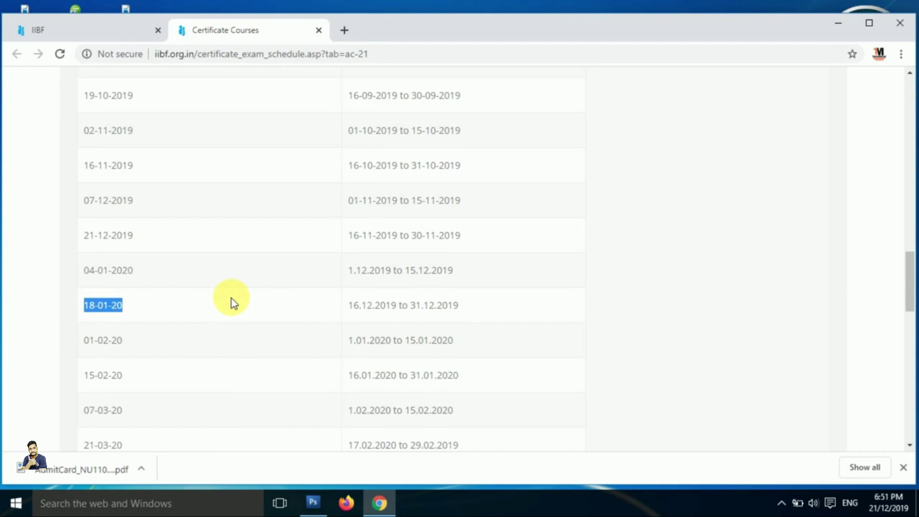
pyautogui.scroll(3, 158, 364)
pyautogui.scroll(-3, 172, 352)
pyautogui.scroll(20, 353, 287)
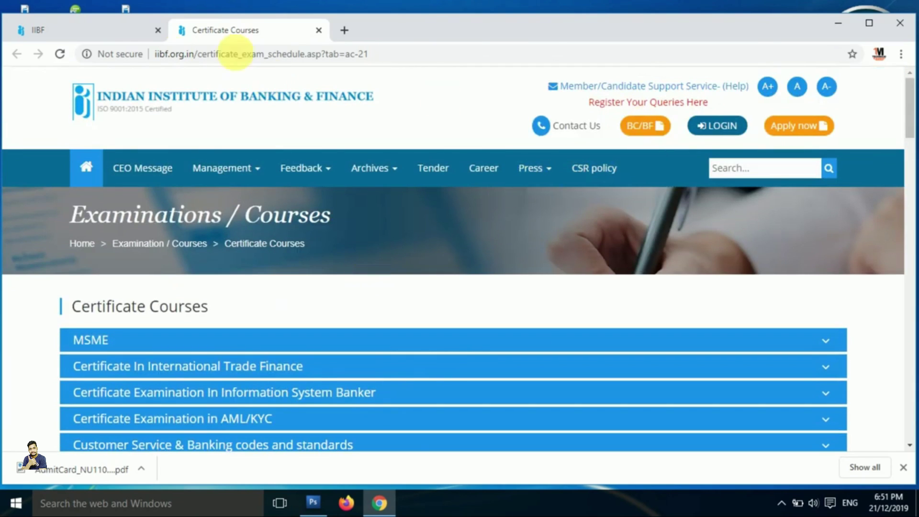
# - Close the exam schedule page and open the BC/BF application for non-members from the IIBF home page
pyautogui.click(117, 31)
pyautogui.click(318, 31)
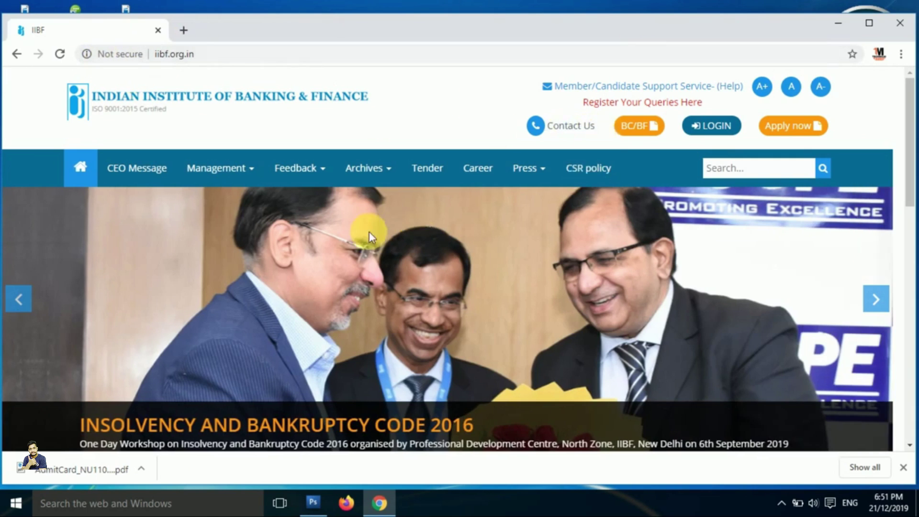
pyautogui.click(654, 130)
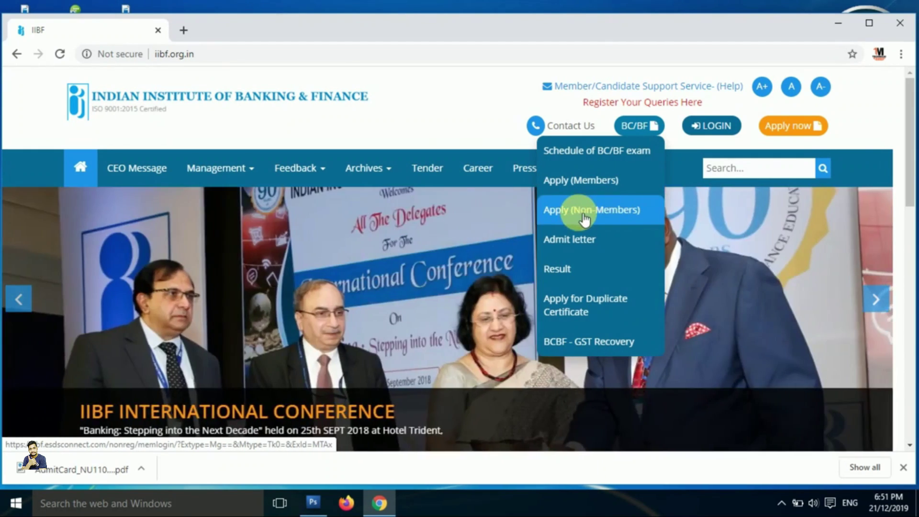
pyautogui.click(599, 216)
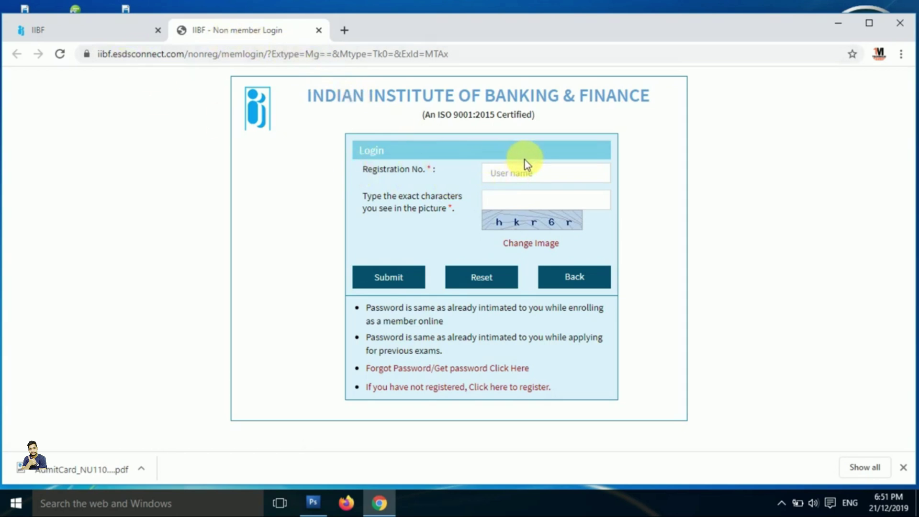
pyautogui.click(524, 175)
pyautogui.click(521, 201)
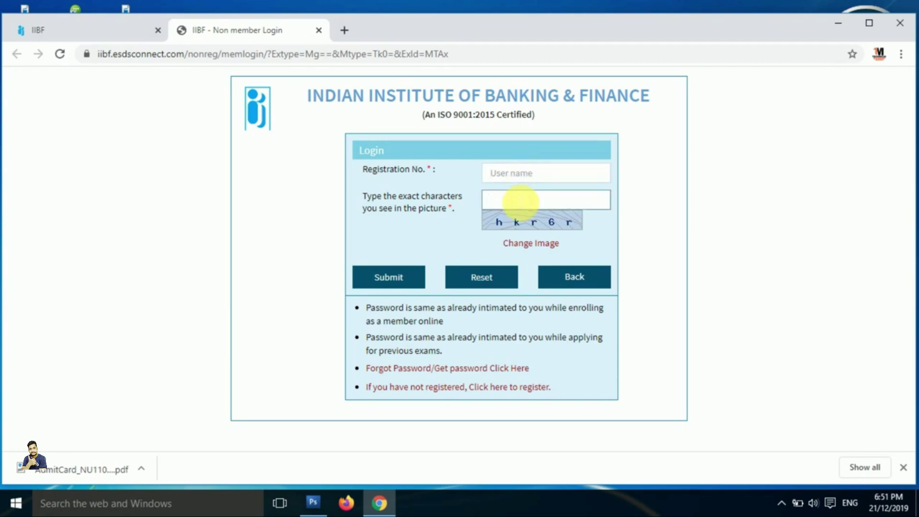
pyautogui.click(509, 175)
pyautogui.click(506, 199)
pyautogui.click(507, 179)
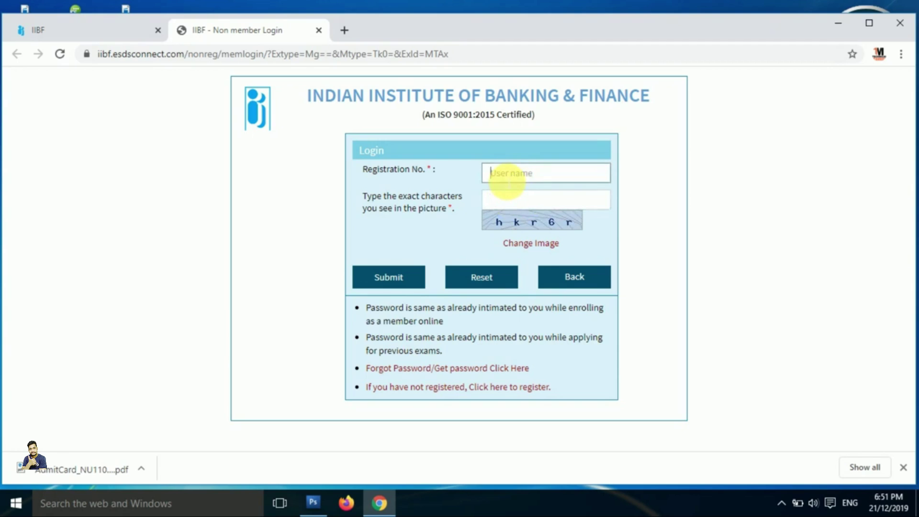
pyautogui.click(387, 276)
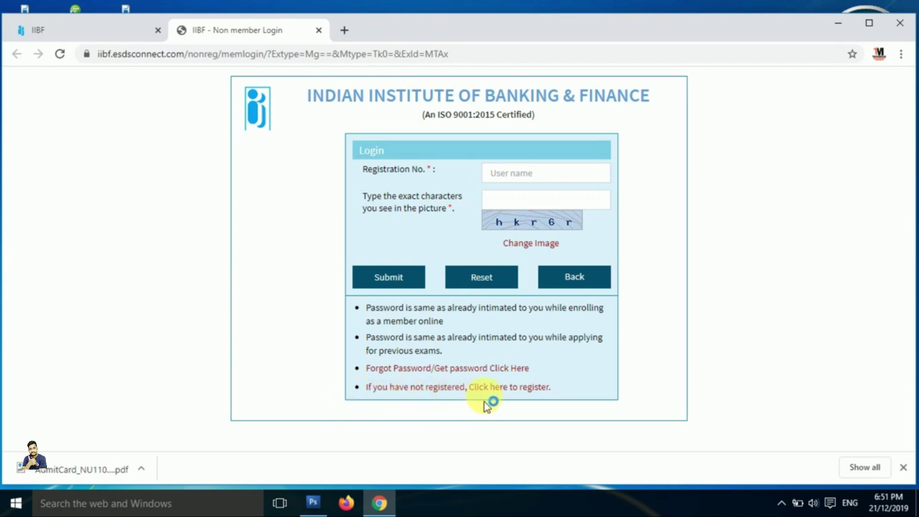
# - Open the registration form for candidates not yet registered and look through its sections down to the declaration
pyautogui.click(527, 392)
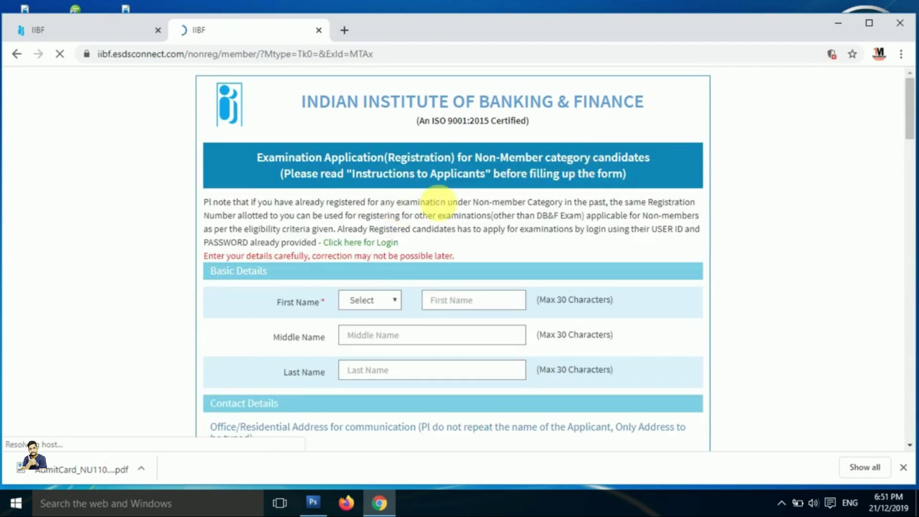
pyautogui.scroll(-2, 431, 225)
pyautogui.scroll(-4, 417, 196)
pyautogui.scroll(-20, 418, 197)
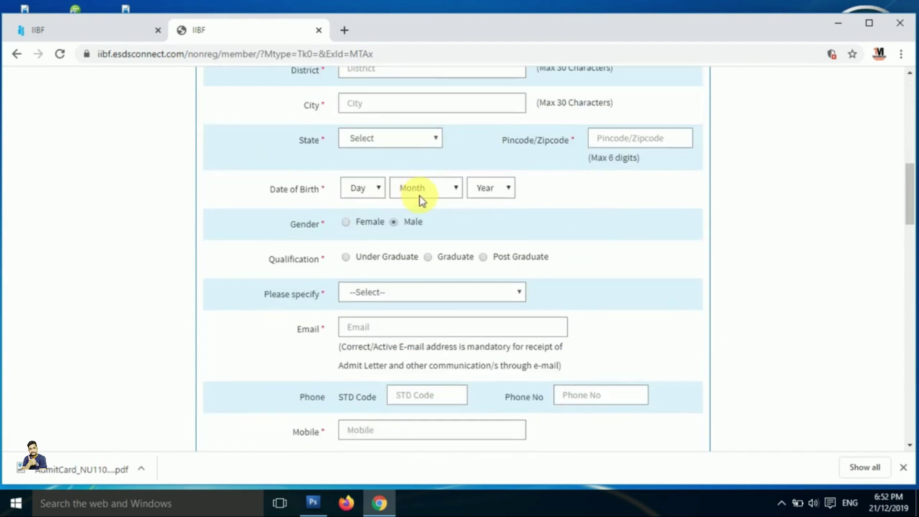
pyautogui.scroll(-5, 419, 194)
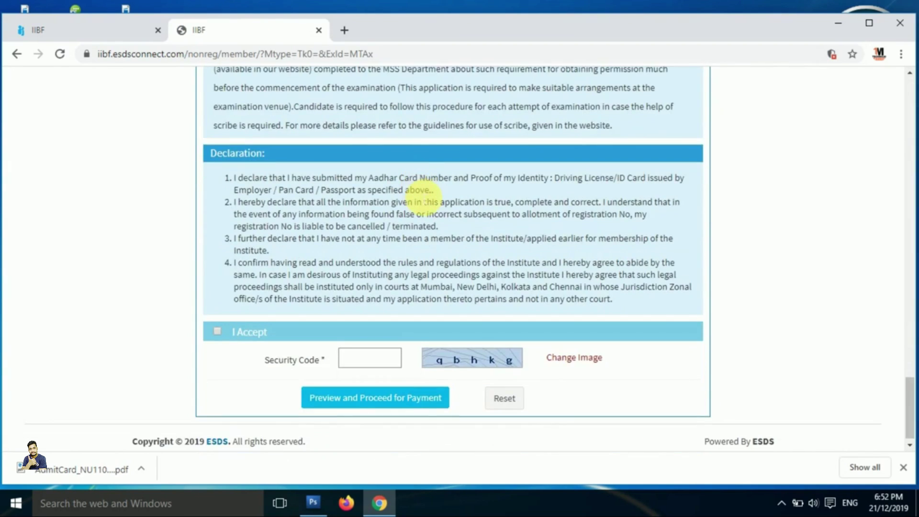
pyautogui.scroll(20, 424, 189)
pyautogui.scroll(2, 429, 180)
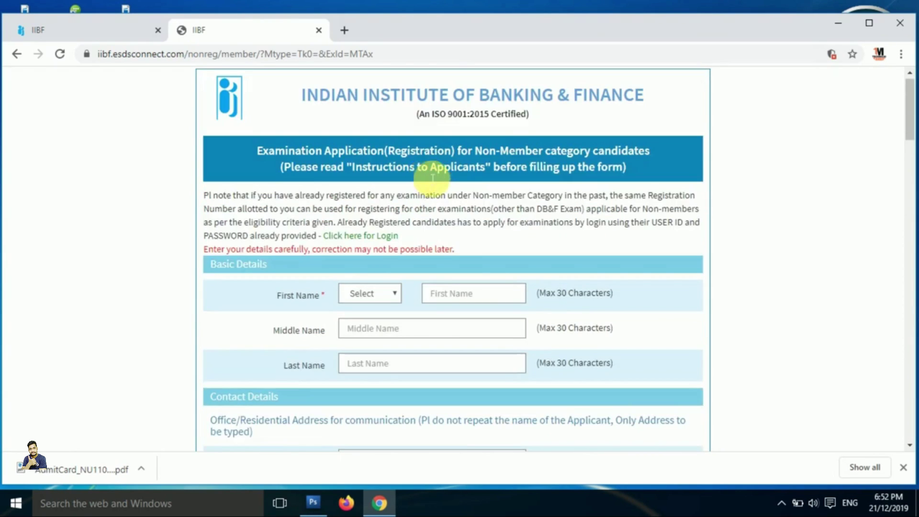
pyautogui.scroll(-14, 431, 182)
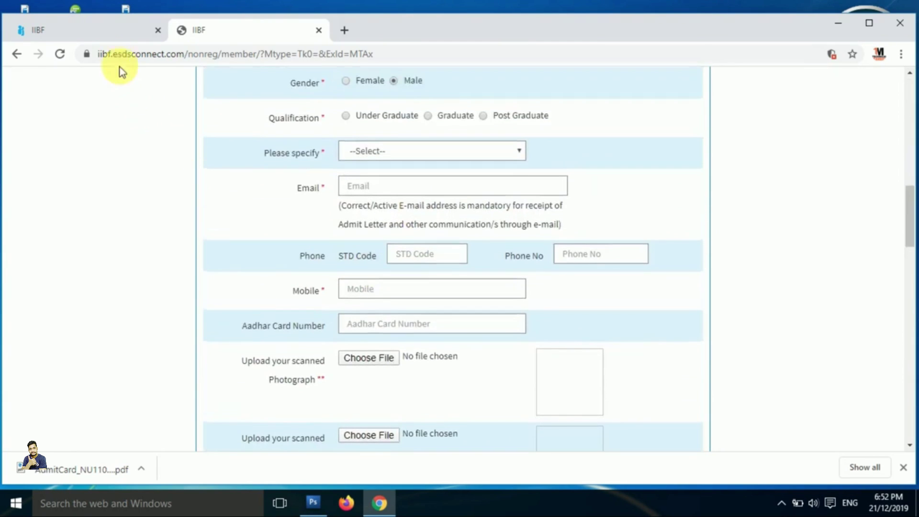
# - Try to reopen the BC/BF exam schedule from the IIBF home page
pyautogui.click(107, 33)
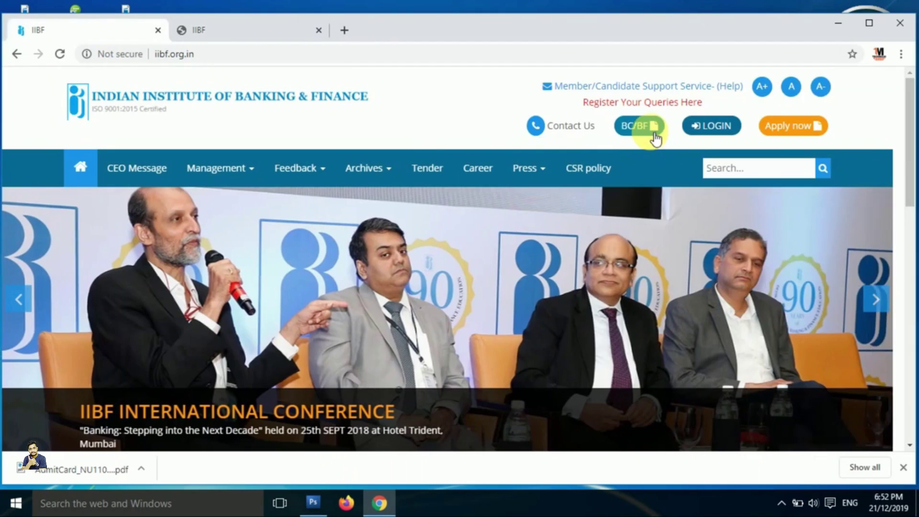
pyautogui.click(649, 133)
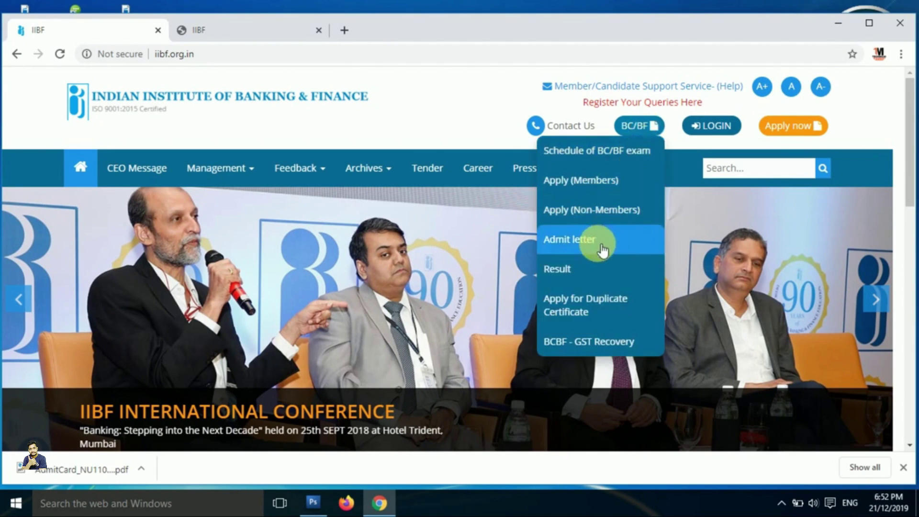
pyautogui.click(595, 151)
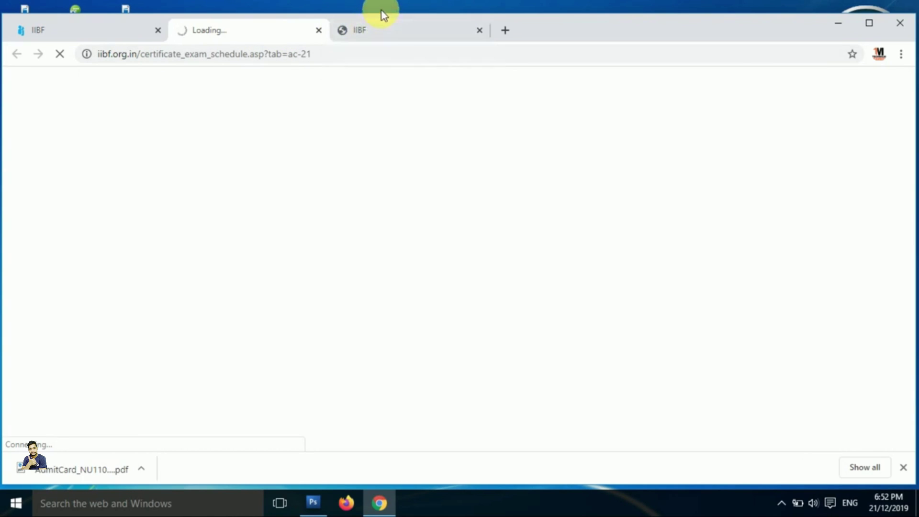
pyautogui.click(395, 31)
pyautogui.click(237, 32)
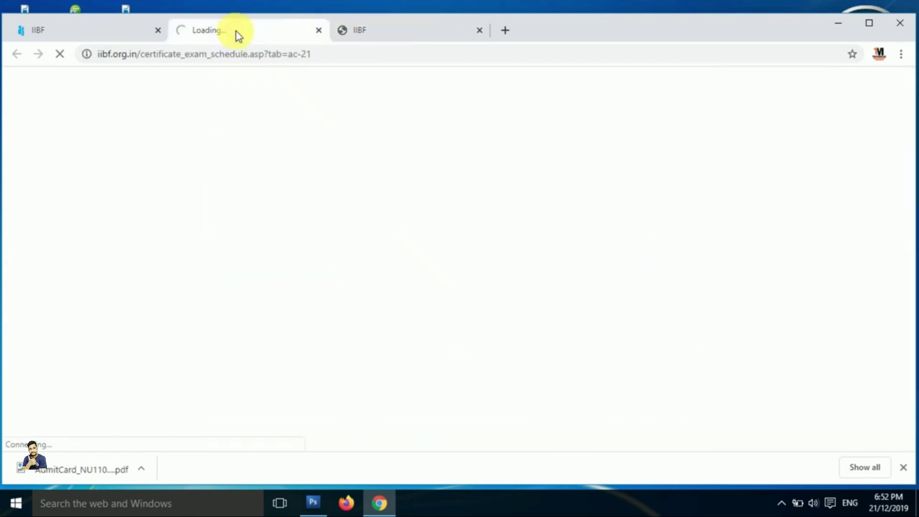
pyautogui.click(409, 32)
pyautogui.scroll(7, 399, 88)
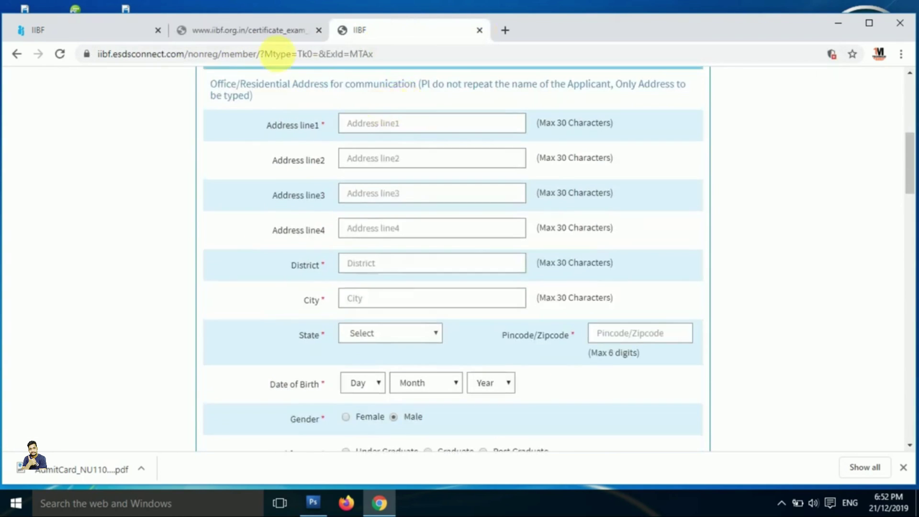
pyautogui.click(272, 37)
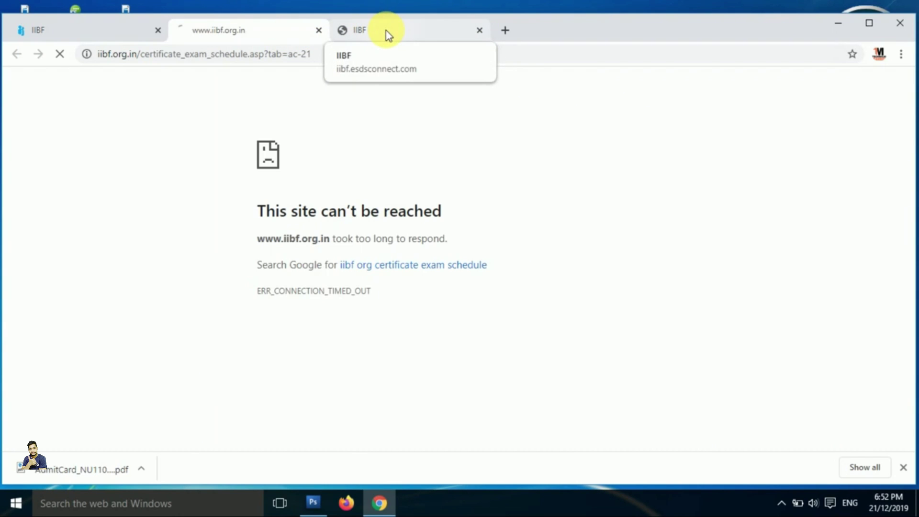
pyautogui.click(781, 502)
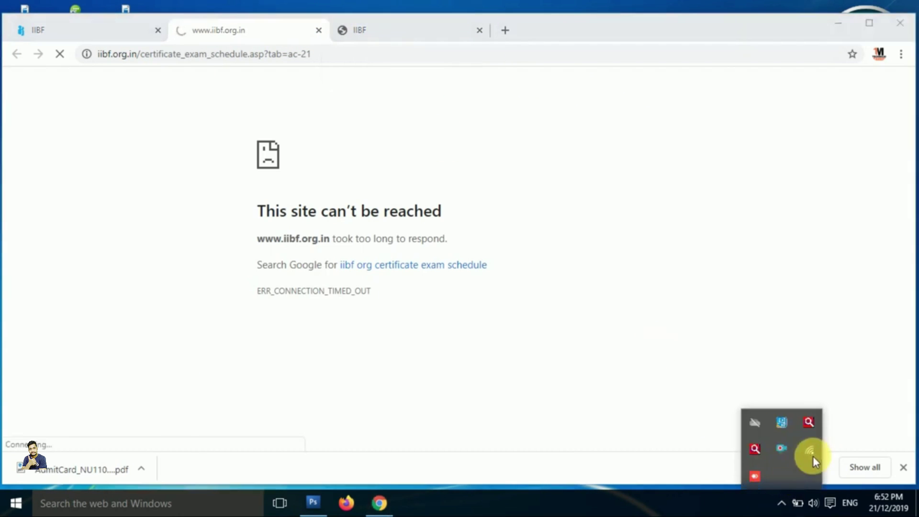
# - Return to the non-member registration form, set the candidate's title to Mr. and activate the first name field
pyautogui.click(372, 38)
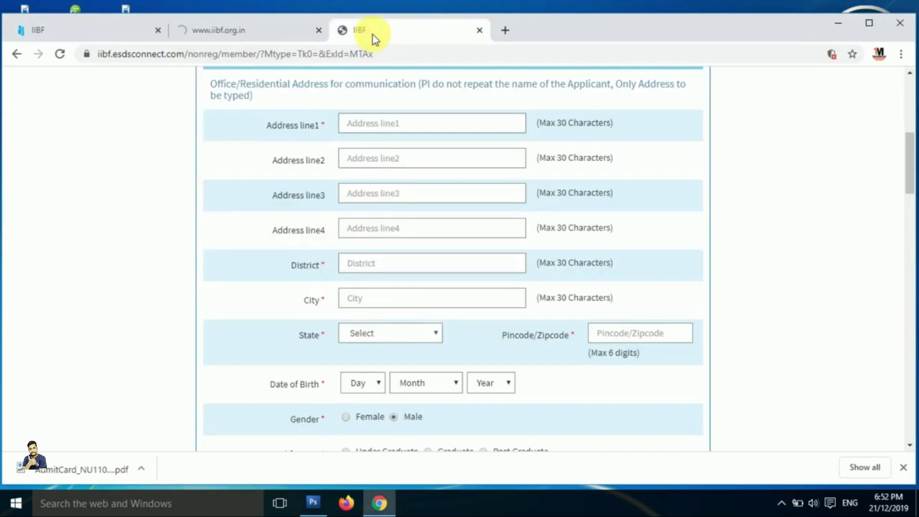
pyautogui.scroll(5, 322, 147)
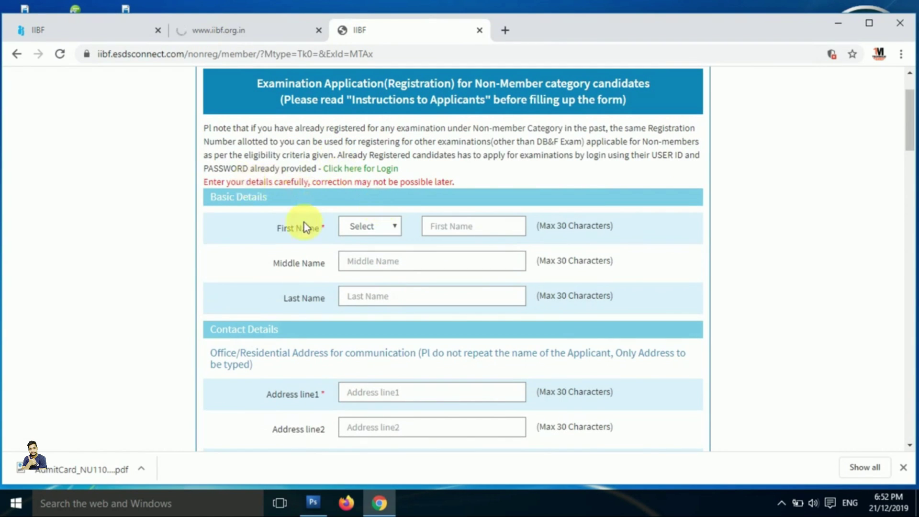
pyautogui.click(246, 24)
pyautogui.click(376, 29)
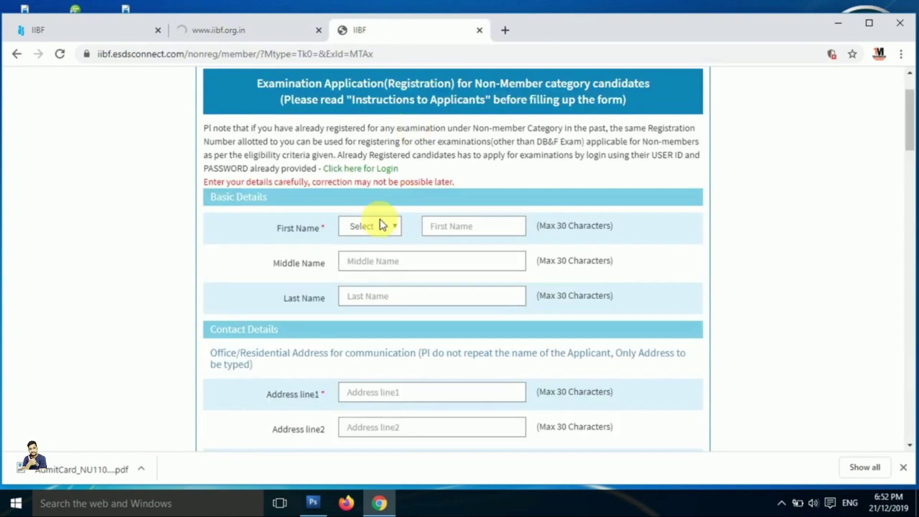
pyautogui.scroll(2, 382, 225)
pyautogui.click(369, 306)
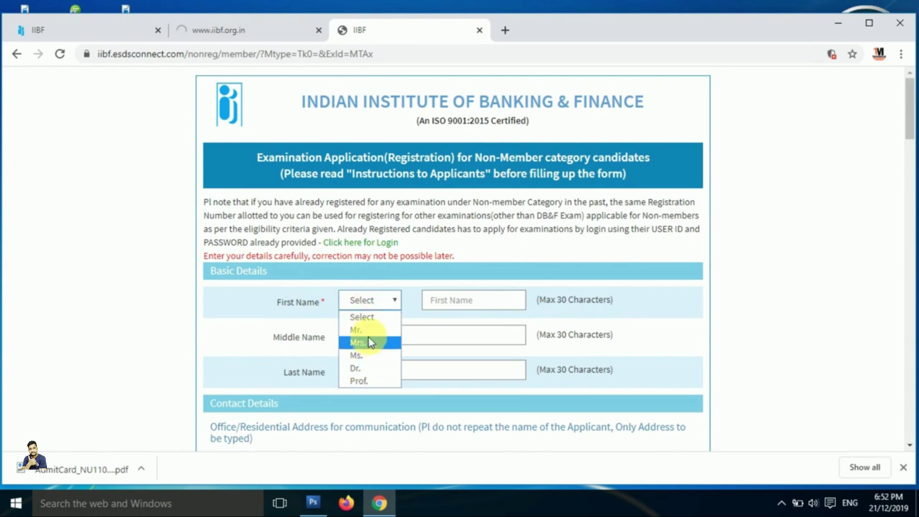
pyautogui.click(374, 331)
pyautogui.click(448, 300)
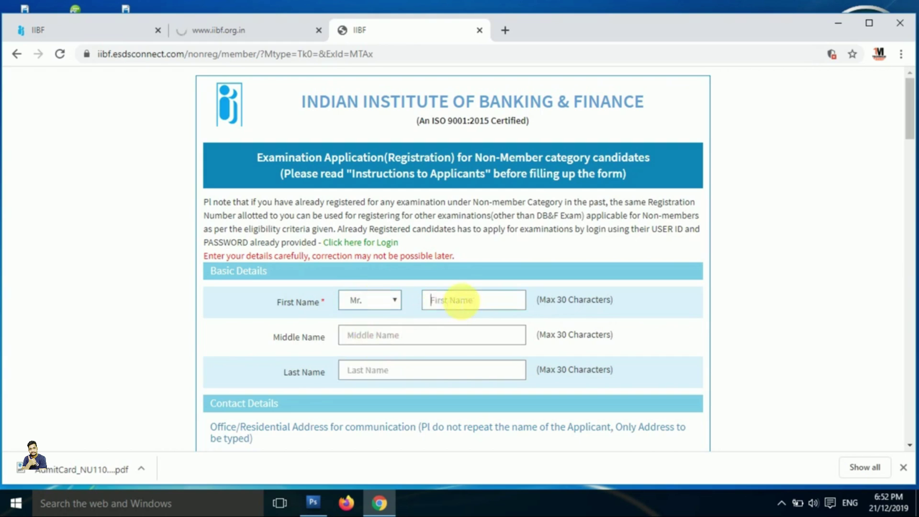
# - Choose the candidate's state and fill in the pincode in the contact details
pyautogui.scroll(-5, 431, 307)
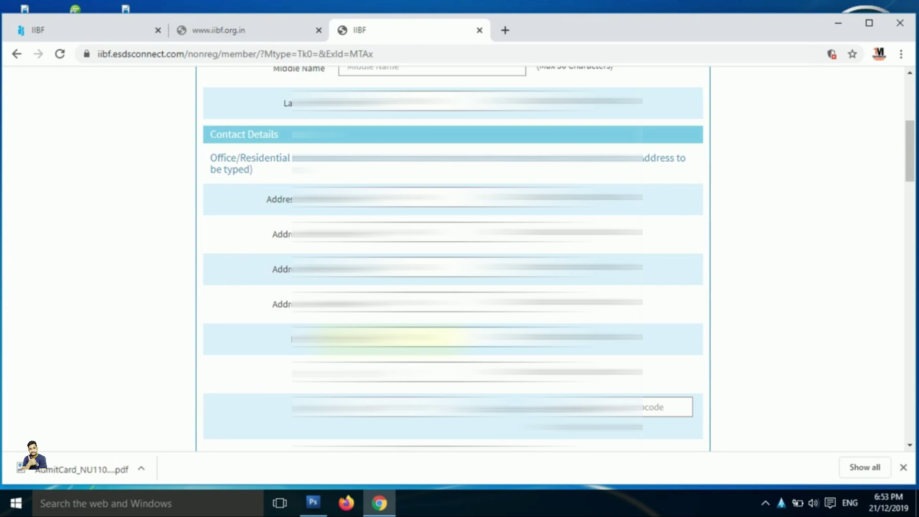
pyautogui.scroll(-1, 453, 259)
pyautogui.click(411, 272)
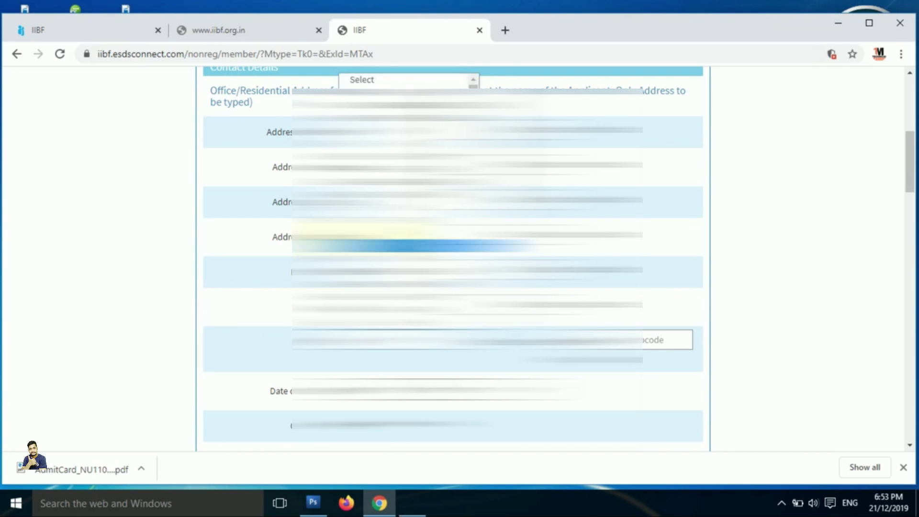
pyautogui.scroll(-5, 412, 239)
pyautogui.click(411, 181)
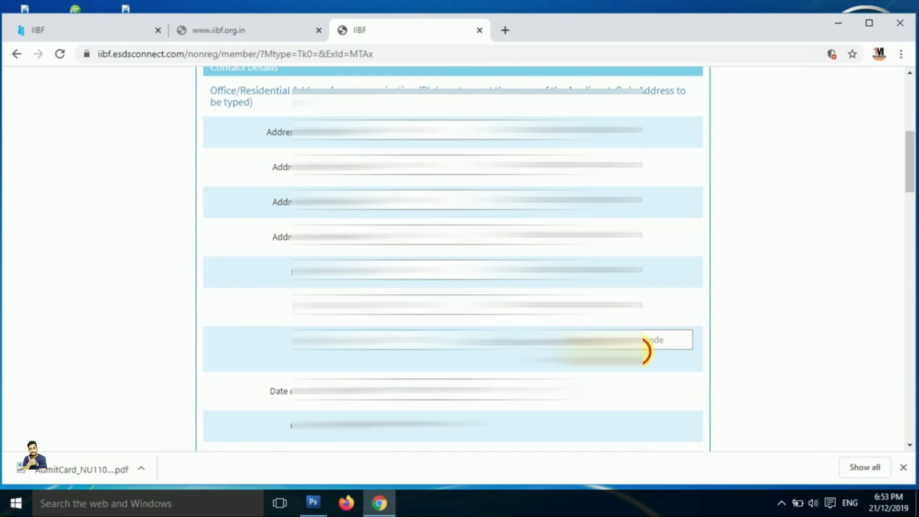
pyautogui.scroll(-1, 512, 369)
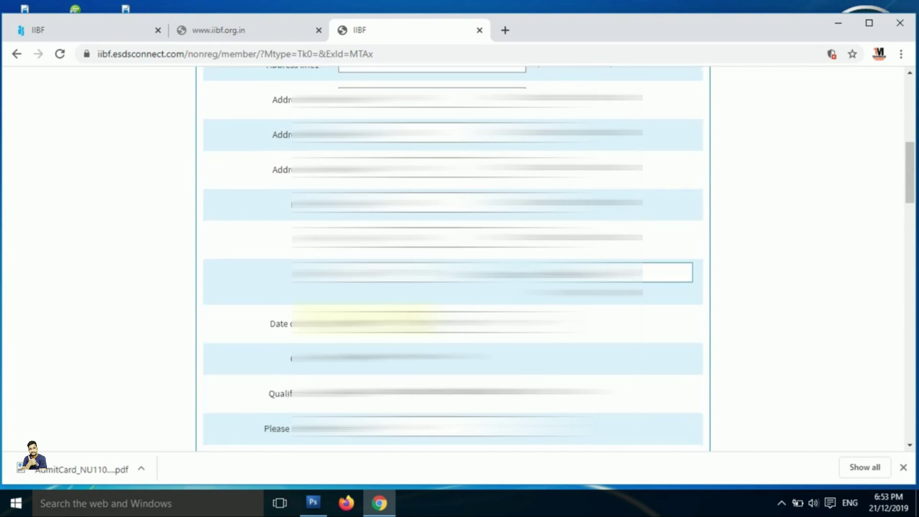
# - Specify the candidate's qualification as Bachelor of Arts (BA)
pyautogui.scroll(-2, 389, 358)
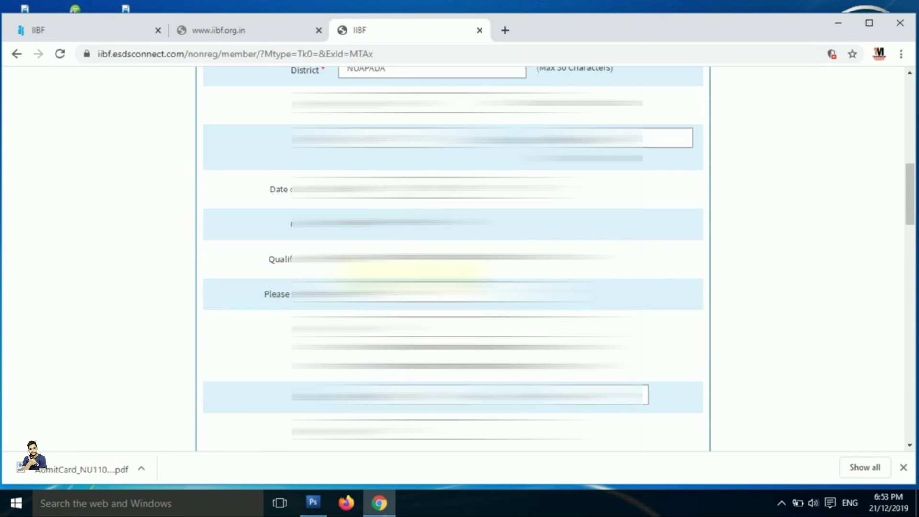
pyautogui.click(470, 294)
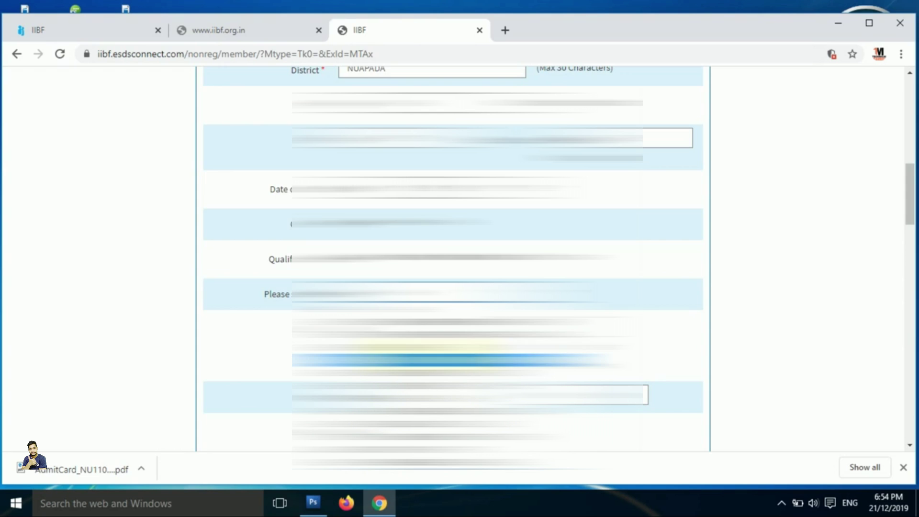
pyautogui.click(455, 348)
# - Fill in the candidate's email, mobile number and Aadhar card number and go to the photograph upload
pyautogui.scroll(-3, 563, 299)
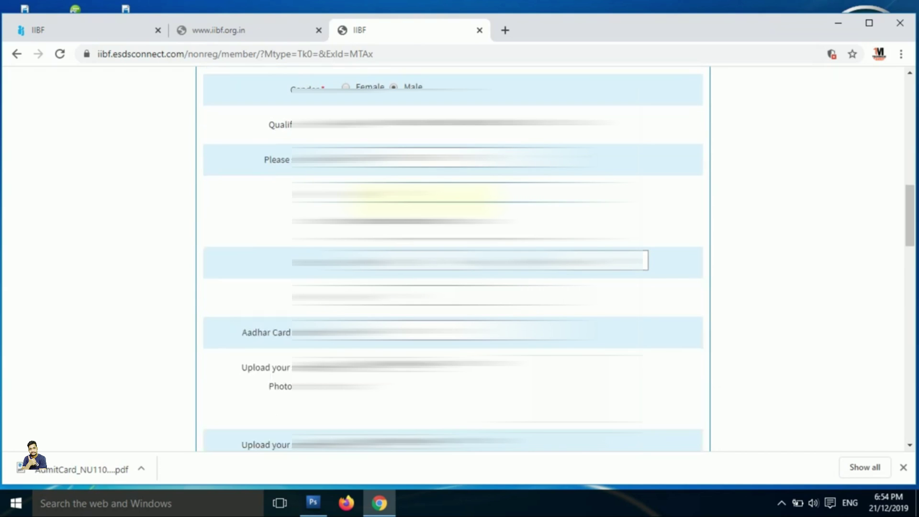
pyautogui.scroll(-2, 431, 216)
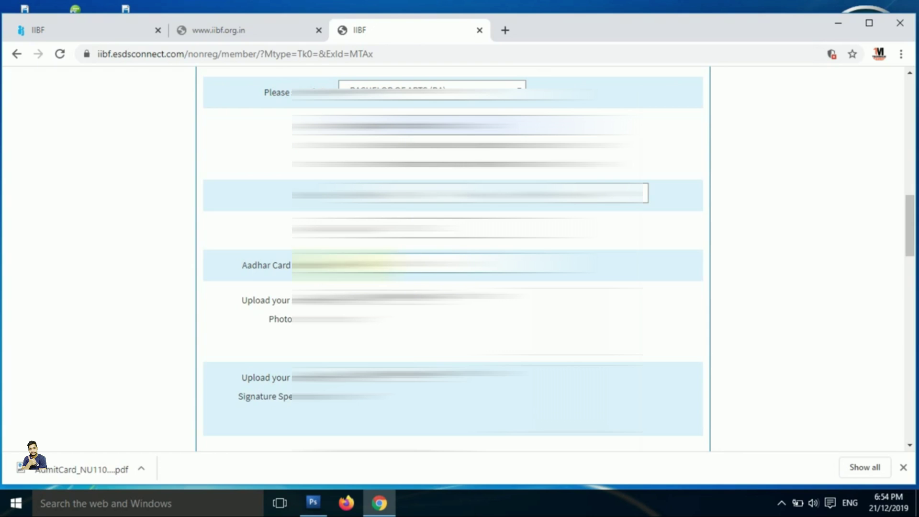
pyautogui.scroll(-2, 452, 259)
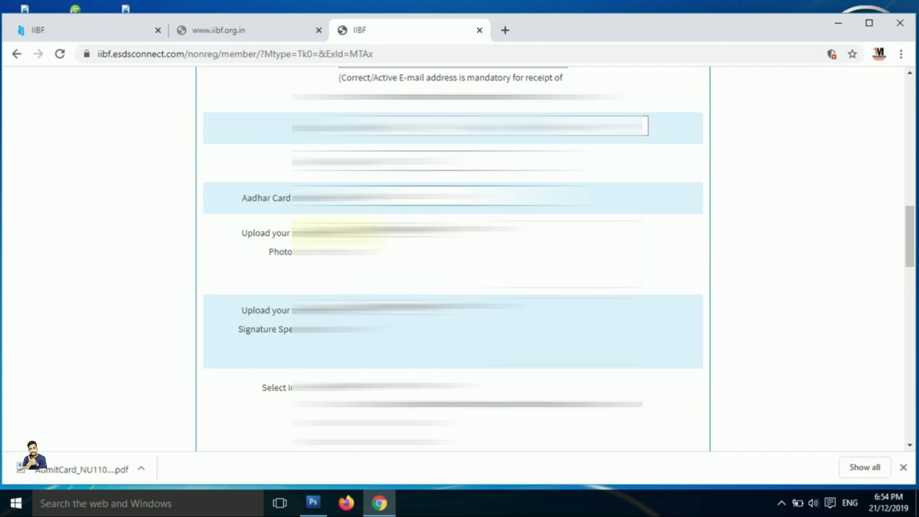
# - Upload photo.jpg from the Desktop as the candidate's scanned photograph
pyautogui.click(366, 233)
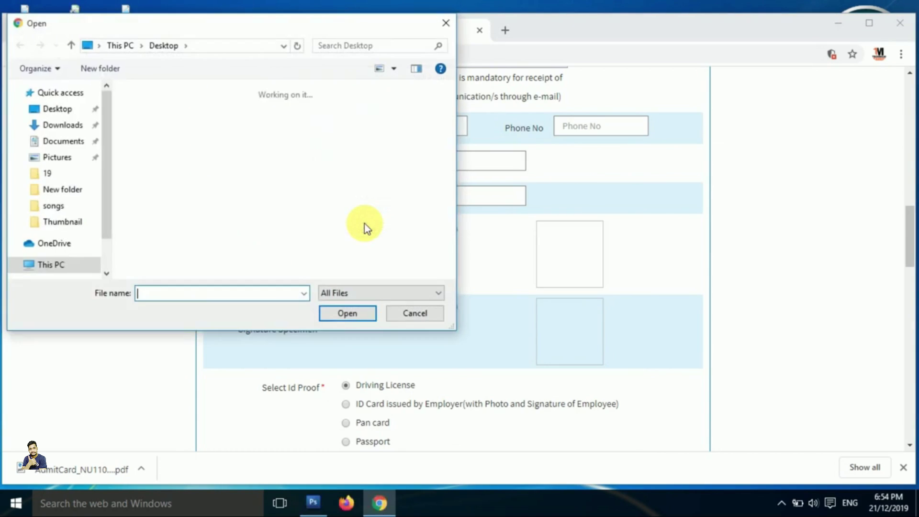
pyautogui.click(326, 165)
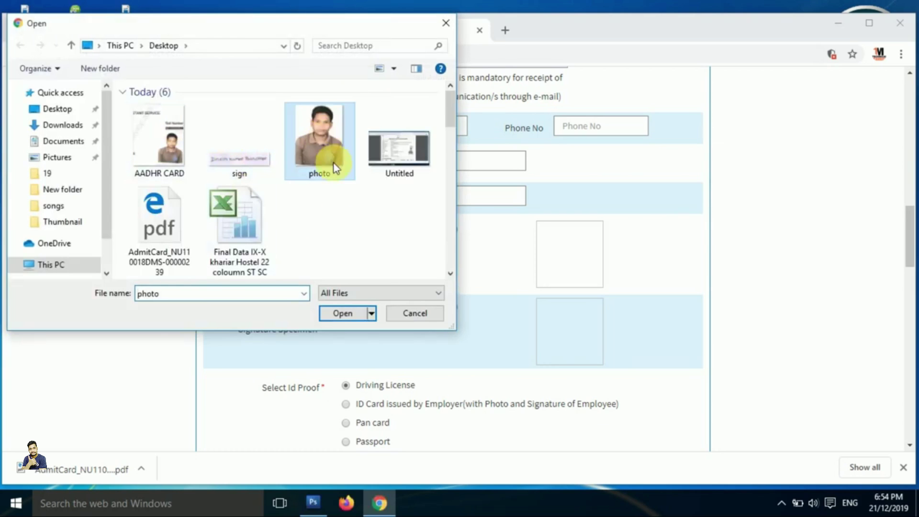
pyautogui.click(358, 315)
# - Upload sign.jpg from the Desktop as the candidate's scanned signature specimen
pyautogui.scroll(-1, 368, 307)
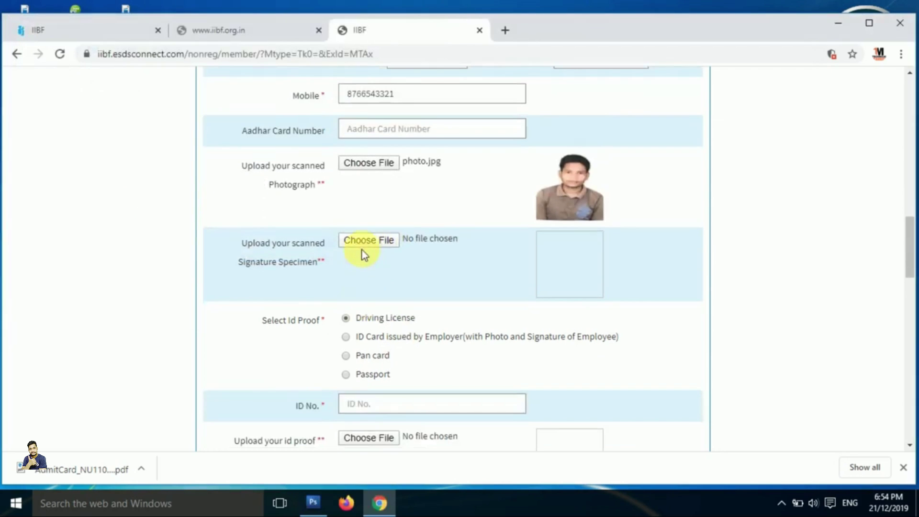
pyautogui.click(367, 247)
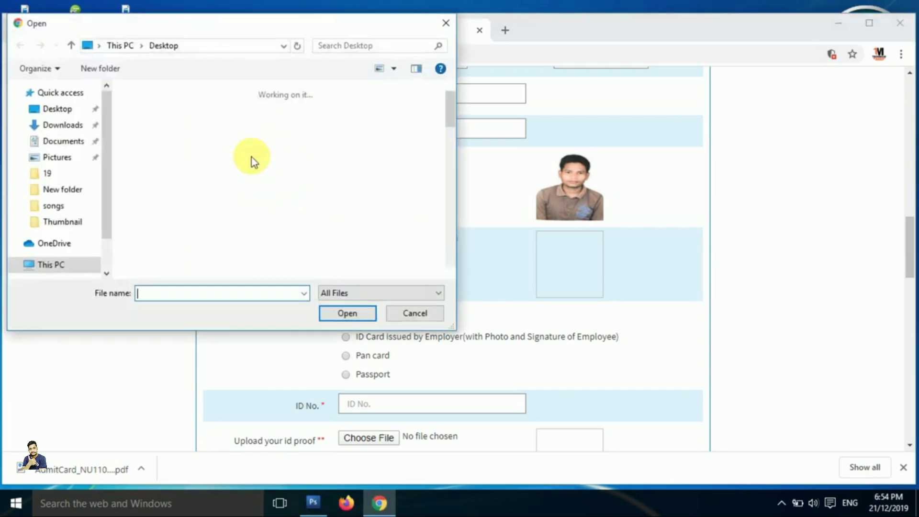
pyautogui.click(267, 152)
pyautogui.click(338, 314)
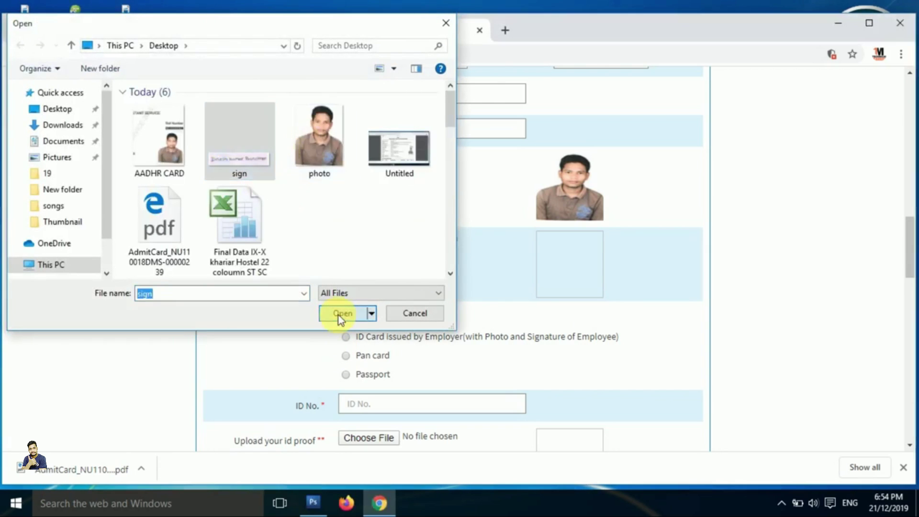
# - Choose Pan card as the candidate's ID proof and activate the ID number field
pyautogui.scroll(-1, 479, 268)
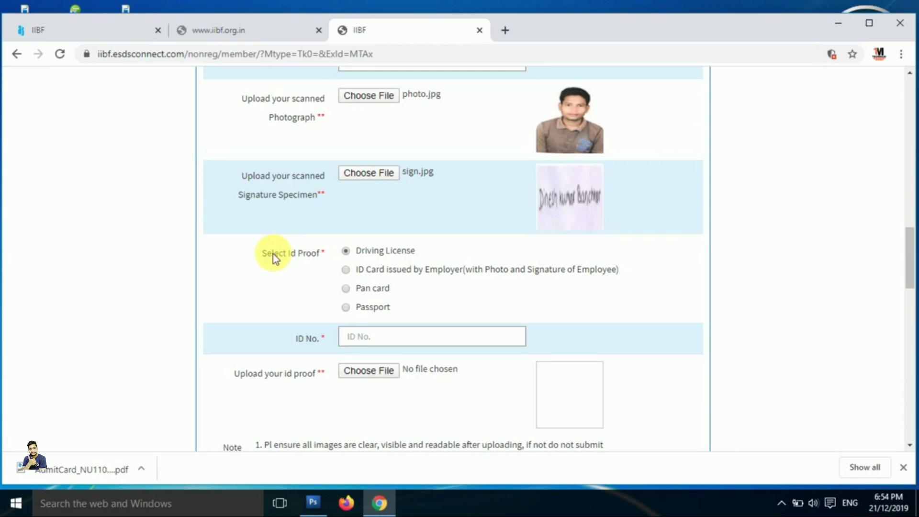
pyautogui.moveTo(314, 254); pyautogui.dragTo(401, 251)
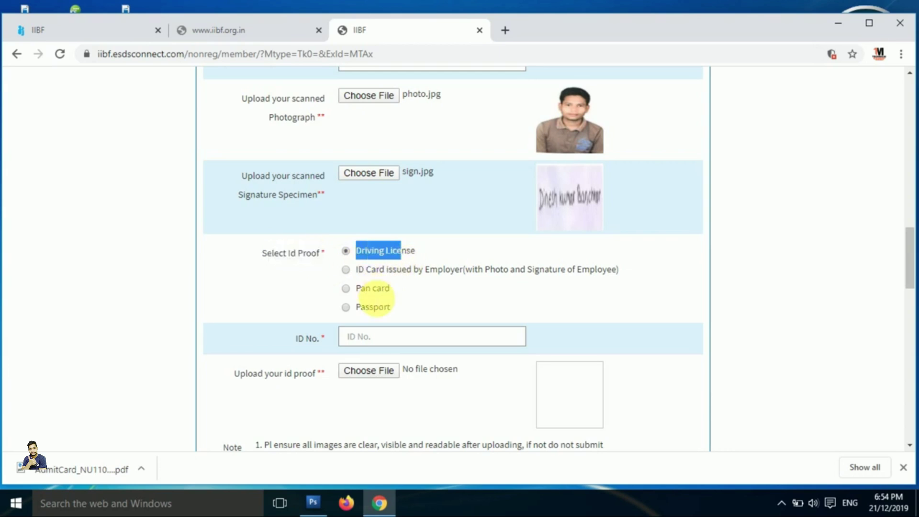
pyautogui.moveTo(356, 270); pyautogui.dragTo(499, 279)
pyautogui.click(493, 274)
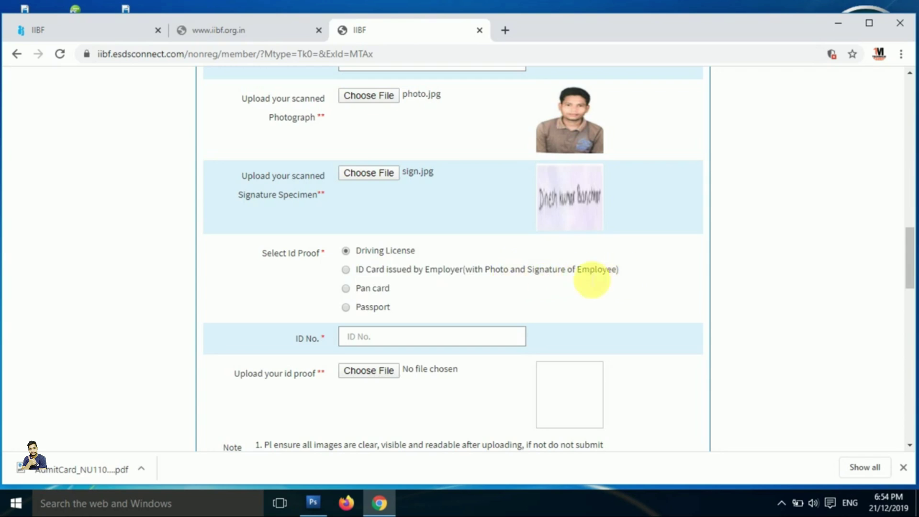
pyautogui.click(347, 288)
pyautogui.click(409, 338)
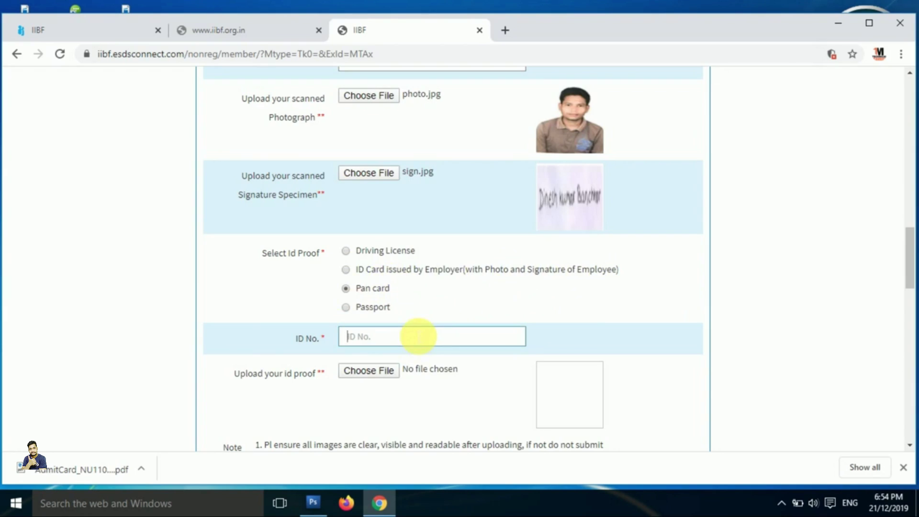
# - Upload the AADHR CARD image from the Desktop as the candidate's ID proof
pyautogui.scroll(-5, 398, 343)
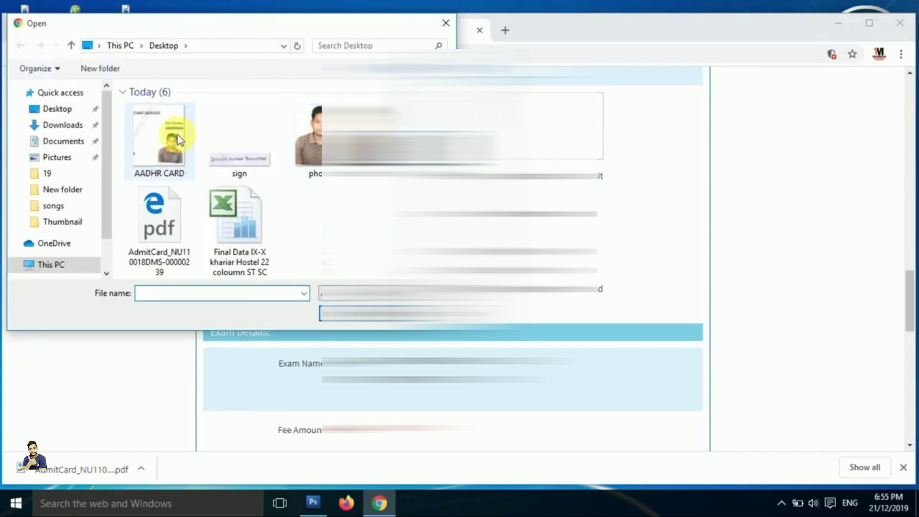
pyautogui.click(236, 154)
pyautogui.click(175, 150)
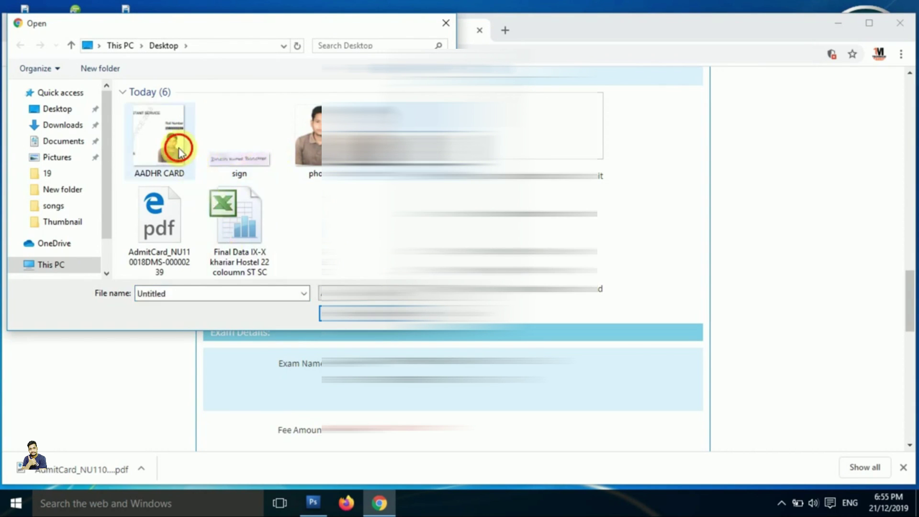
pyautogui.press('Return')
# - Review the uploaded photograph, signature and ID proof against the notes on image format, size and dimensions
pyautogui.scroll(3, 452, 258)
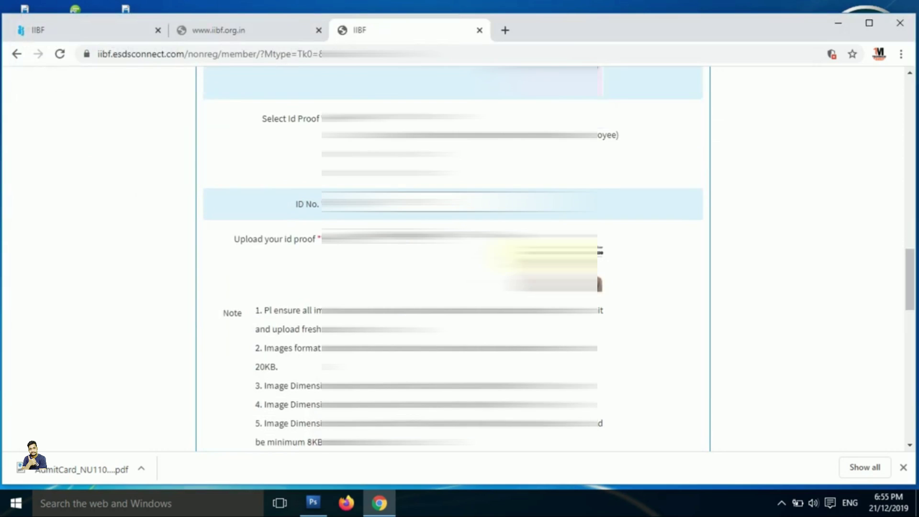
pyautogui.scroll(-2, 453, 258)
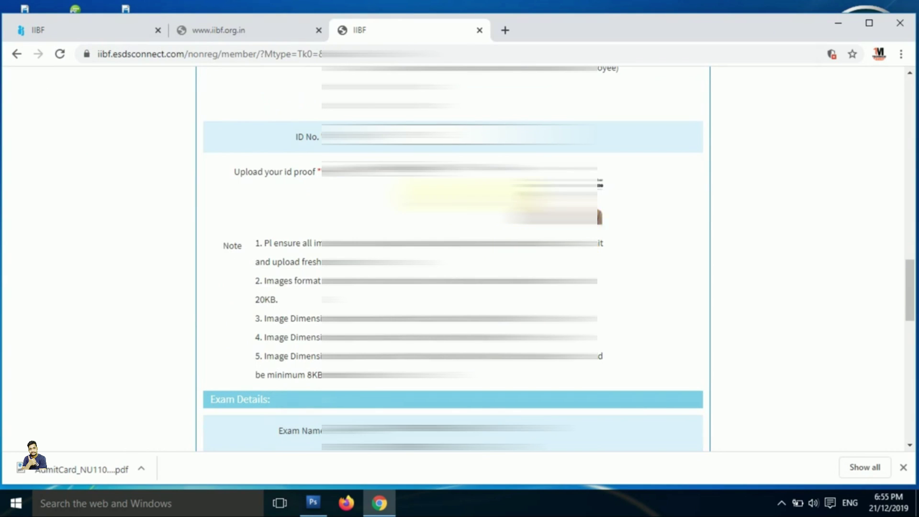
pyautogui.scroll(-3, 453, 259)
pyautogui.scroll(3, 453, 259)
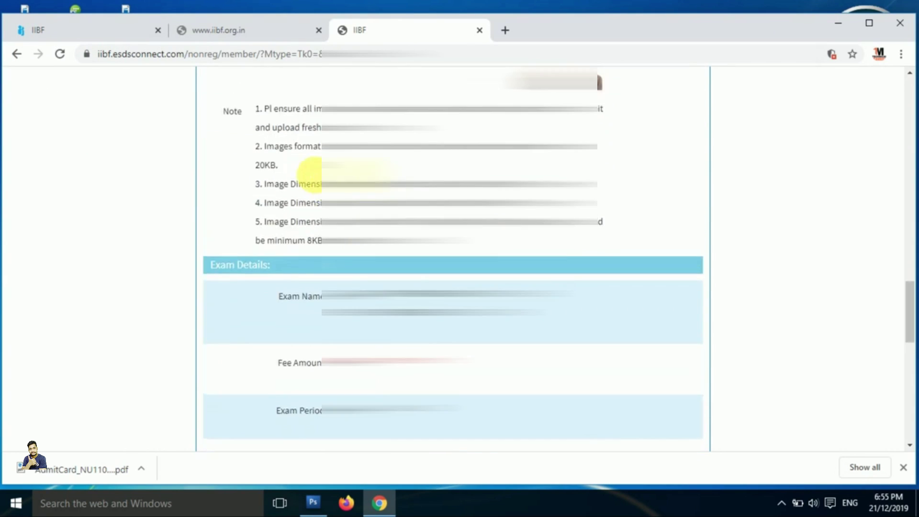
pyautogui.scroll(4, 453, 258)
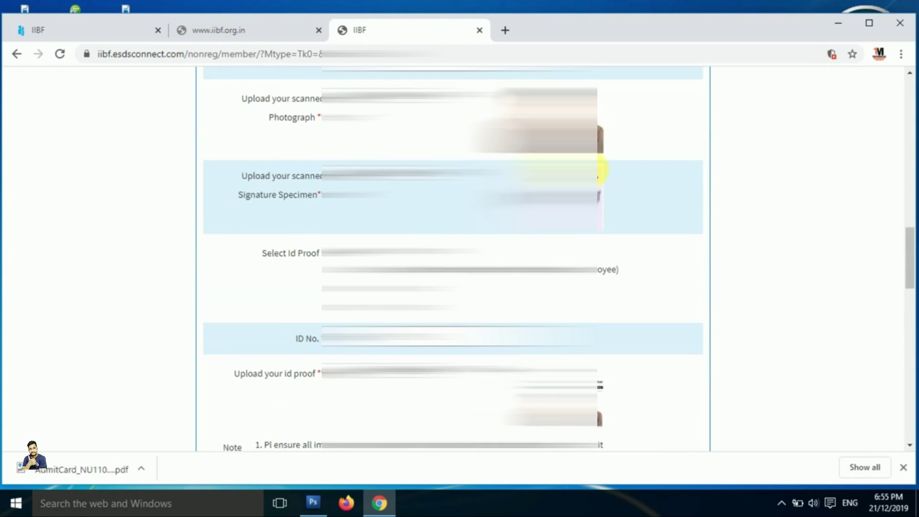
pyautogui.scroll(-3, 453, 258)
pyautogui.scroll(-2, 474, 270)
pyautogui.moveTo(274, 243); pyautogui.dragTo(478, 357)
pyautogui.click(462, 319)
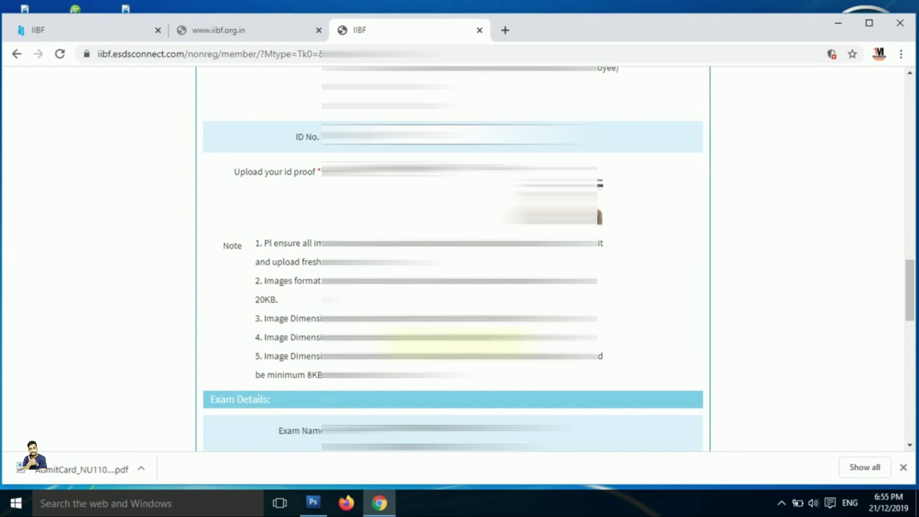
# - Go through the exam details, covering the medium and examination date, and look for the exam centre in the centre name list
pyautogui.scroll(-8, 460, 341)
pyautogui.click(383, 224)
pyautogui.moveTo(258, 191); pyautogui.dragTo(454, 187)
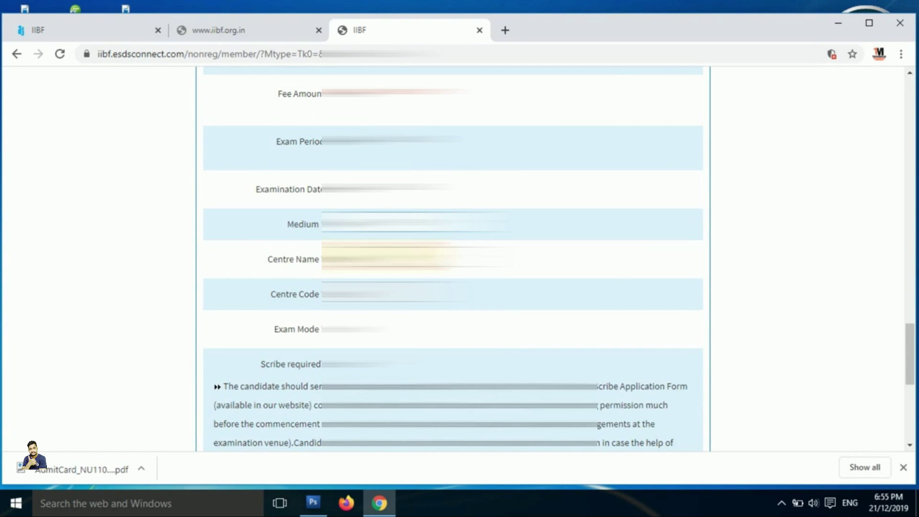
pyautogui.click(383, 259)
pyautogui.scroll(-15, 388, 27)
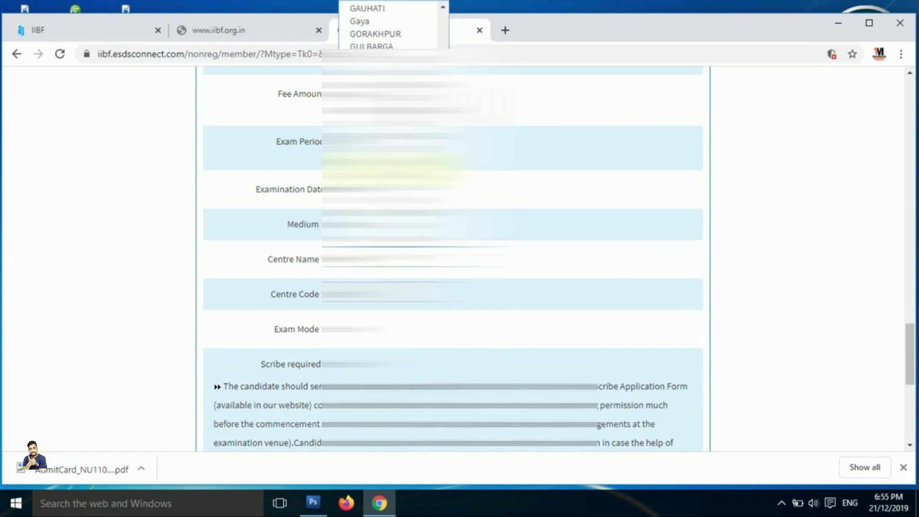
# - Accept the declaration at the end of the form and enter the security code shown in the image
pyautogui.scroll(-7, 219, 332)
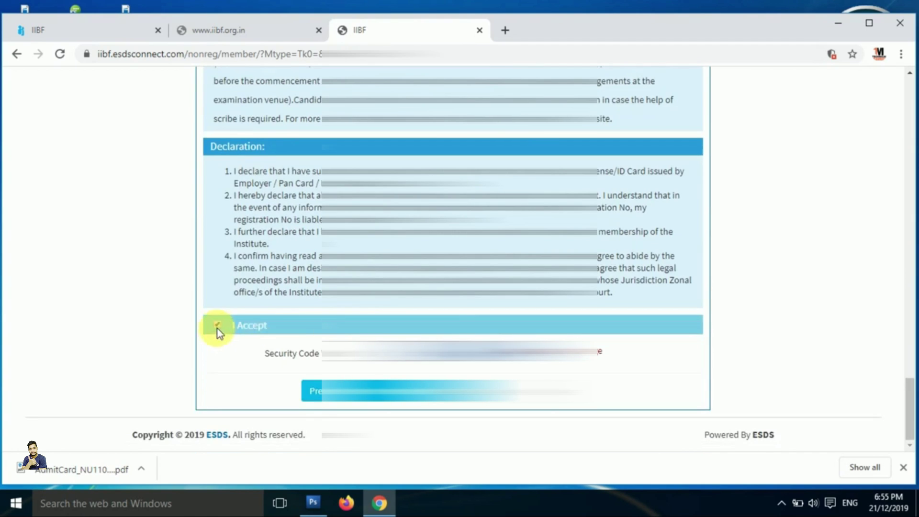
pyautogui.click(217, 325)
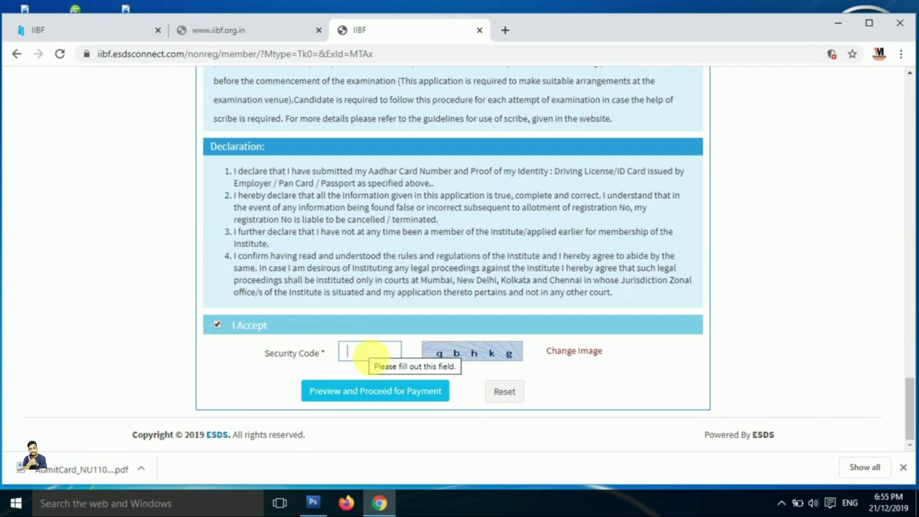
pyautogui.click(373, 357)
pyautogui.write('qbhkg')
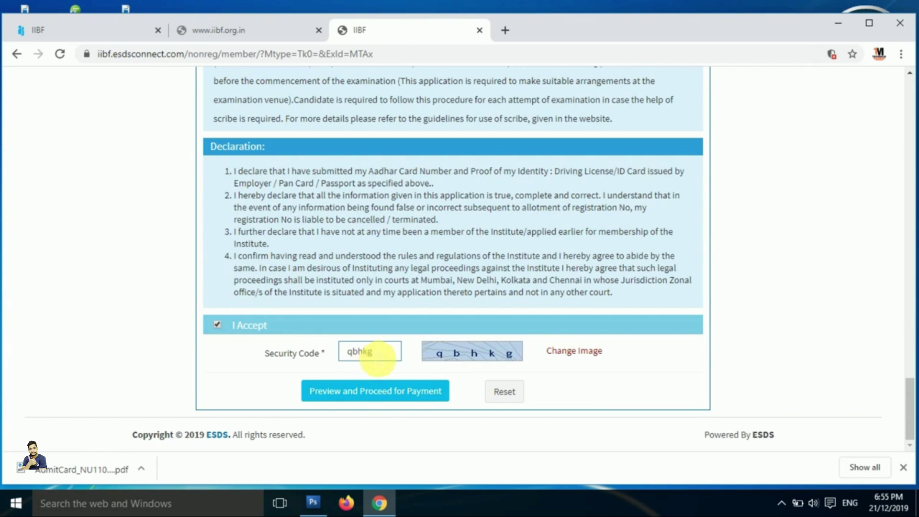
# - Submit the form for preview, confirm the notice about the uploaded images, review the application and proceed to payment
pyautogui.click(414, 396)
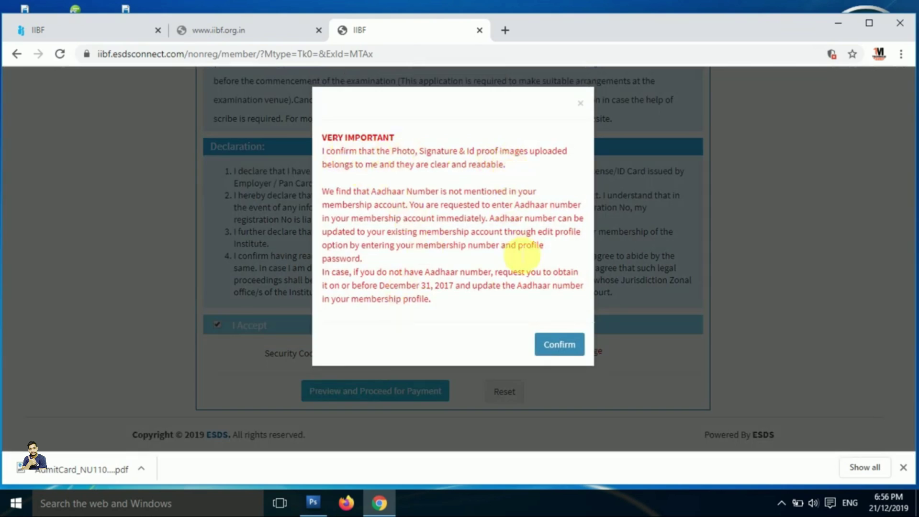
pyautogui.click(566, 346)
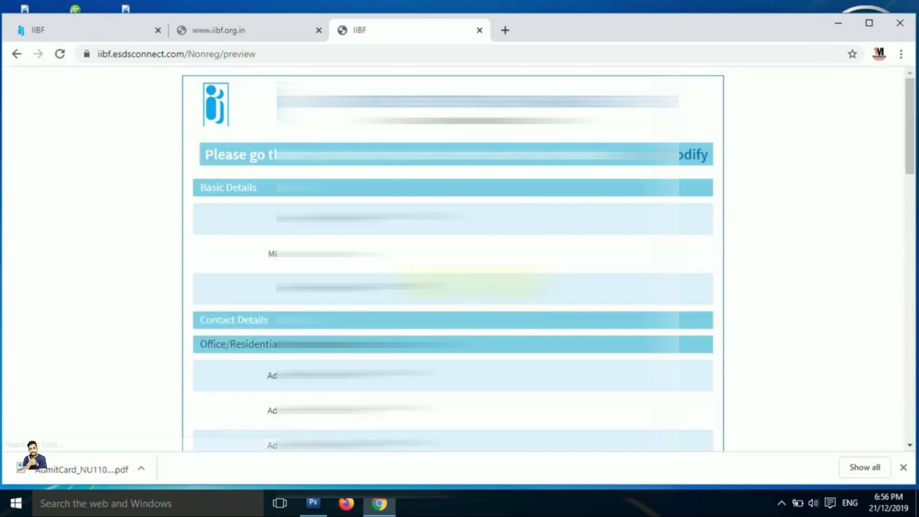
pyautogui.scroll(-15, 453, 258)
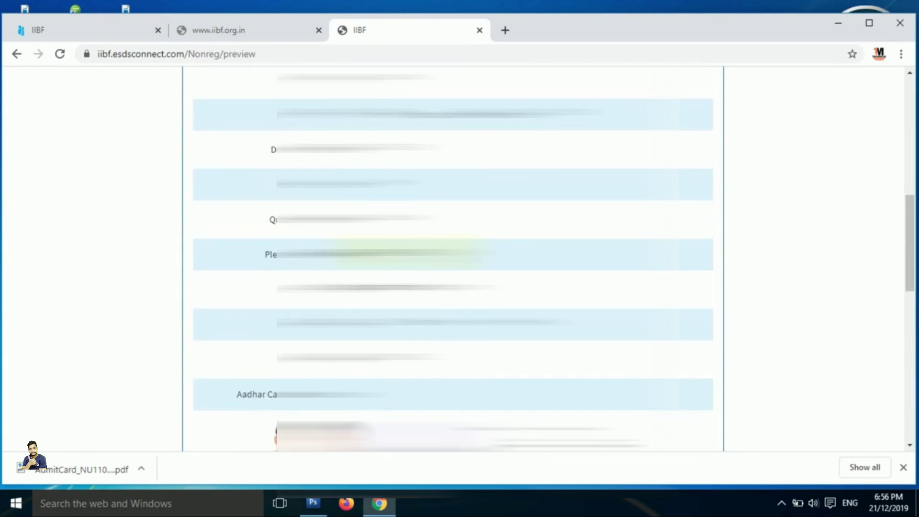
pyautogui.scroll(-8, 453, 259)
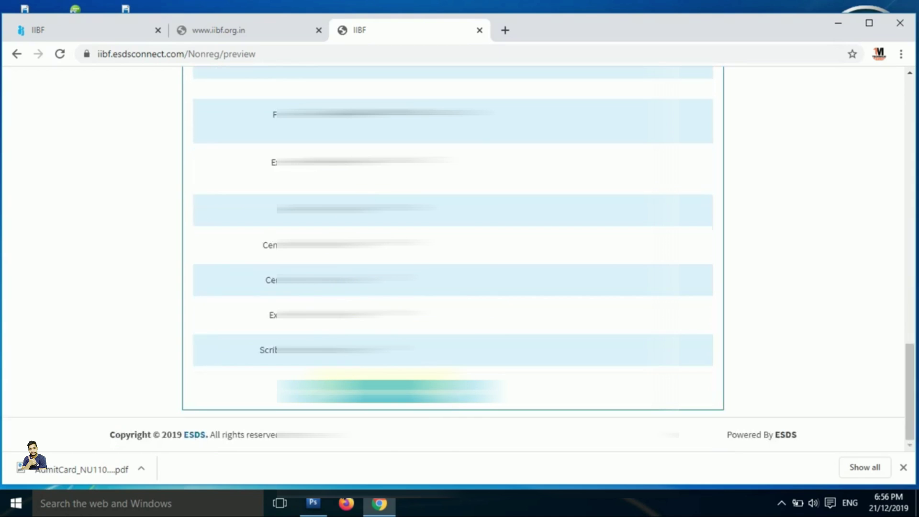
pyautogui.click(390, 392)
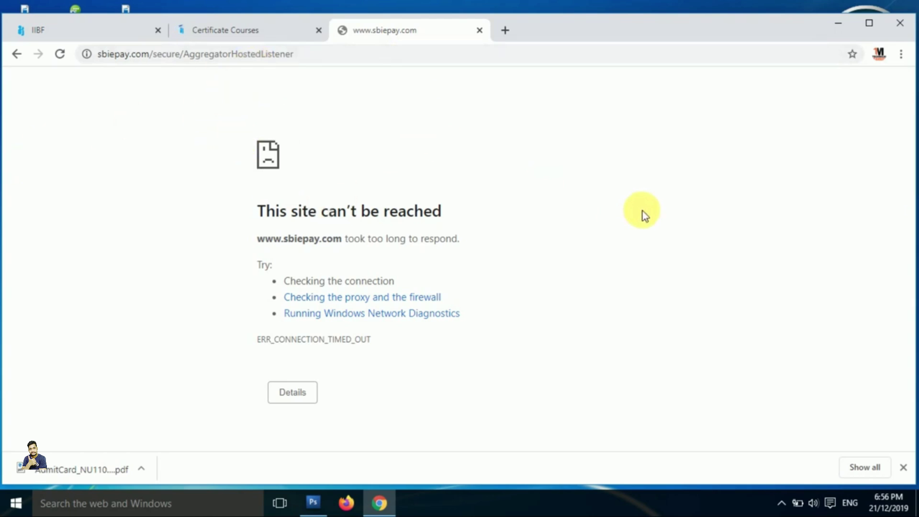
# - Return to the certificate exam schedule and examine the BC/BF fees for members and non-members on first and second attempts
pyautogui.click(232, 30)
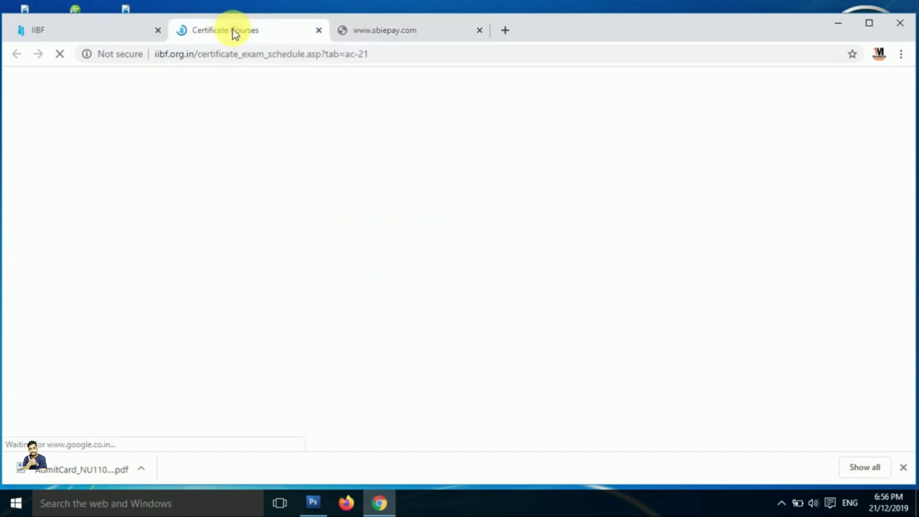
pyautogui.scroll(-14, 464, 308)
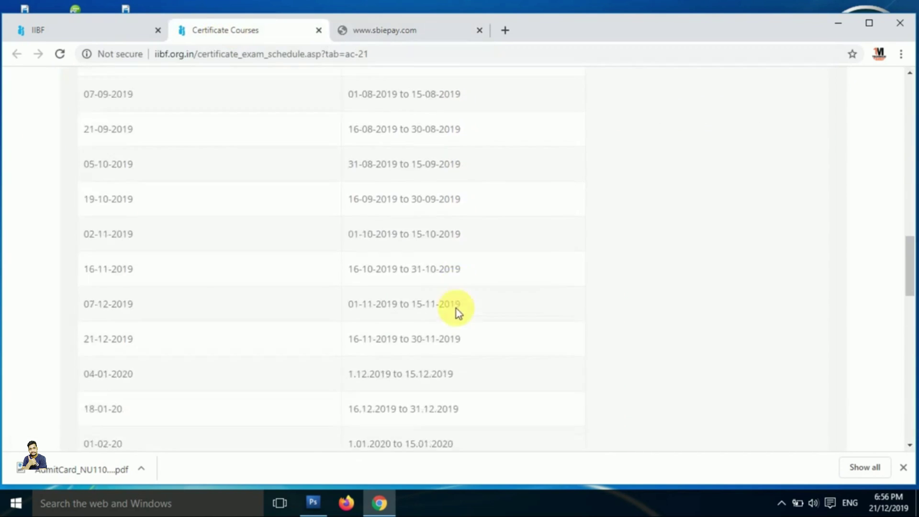
pyautogui.scroll(-6, 452, 313)
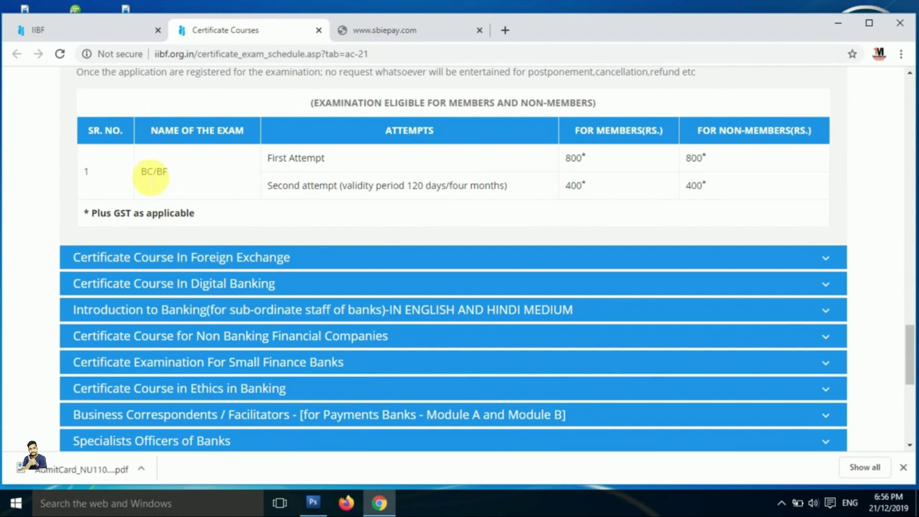
pyautogui.moveTo(564, 158); pyautogui.dragTo(593, 164)
pyautogui.doubleClick(696, 158)
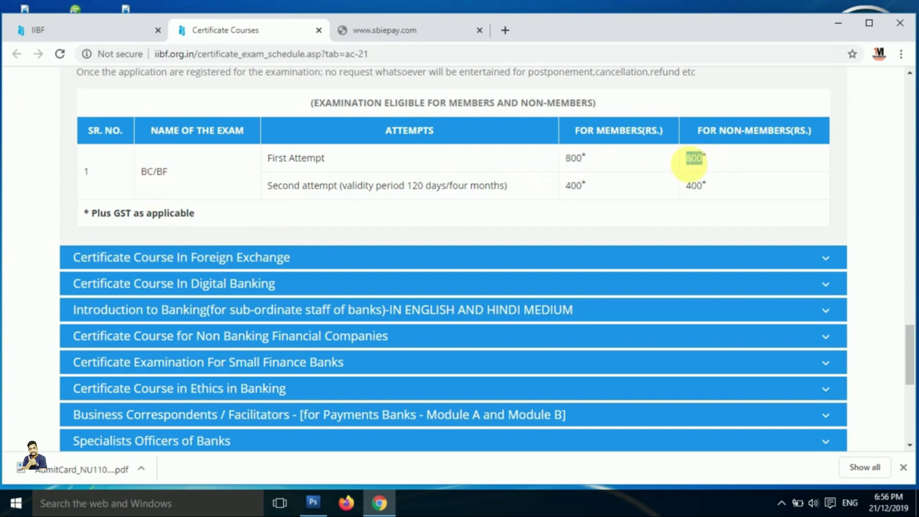
pyautogui.doubleClick(574, 158)
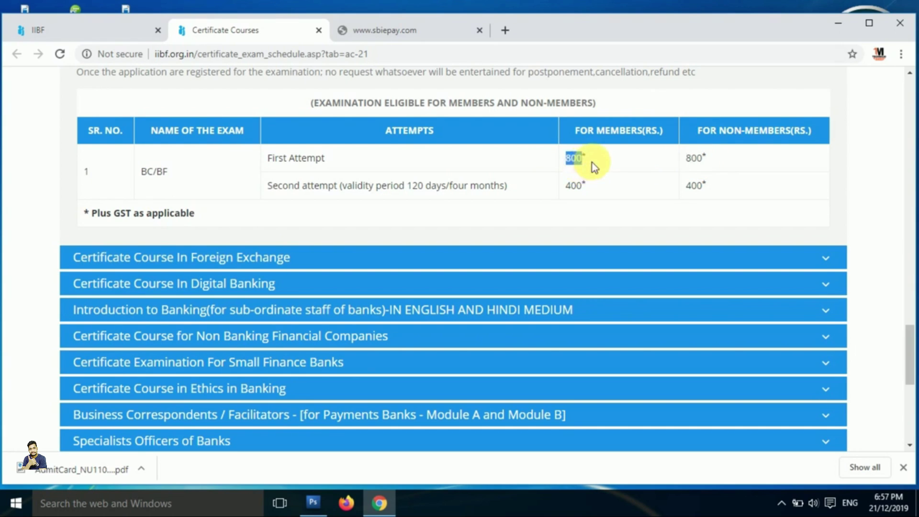
pyautogui.doubleClick(696, 158)
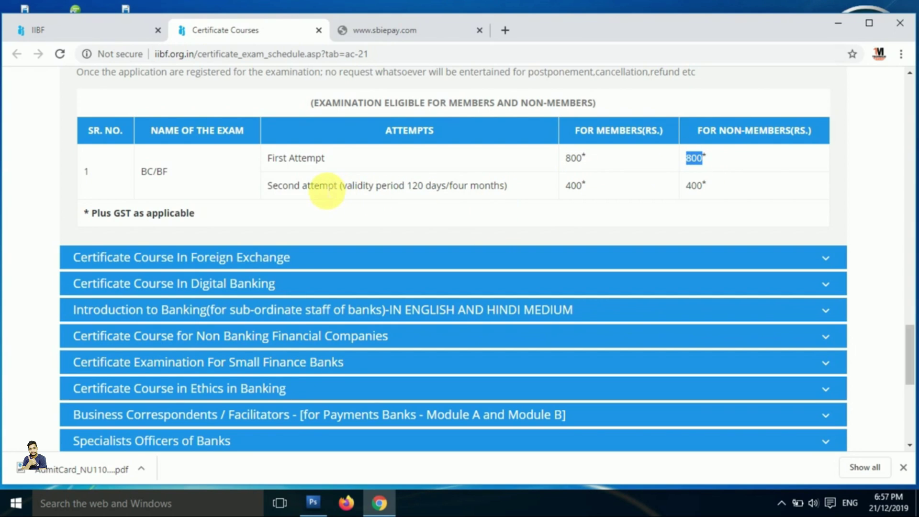
pyautogui.moveTo(354, 190); pyautogui.dragTo(425, 194)
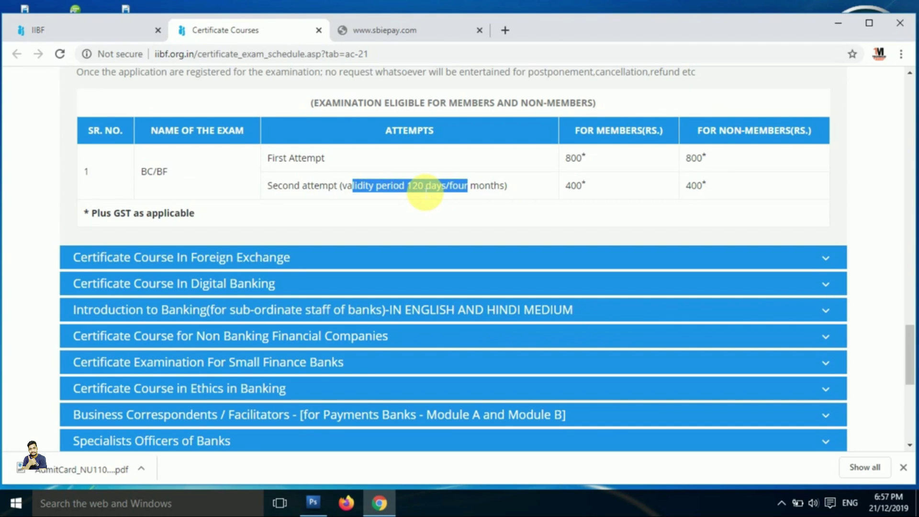
pyautogui.doubleClick(694, 187)
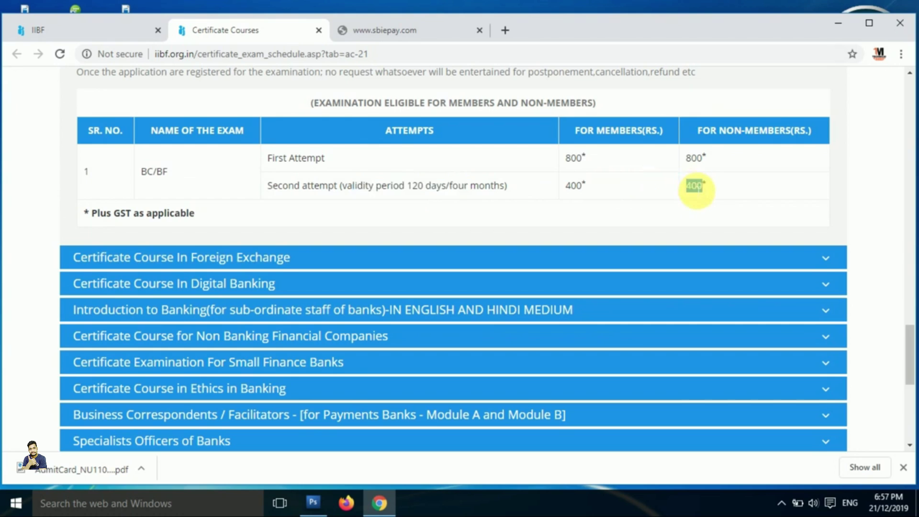
pyautogui.doubleClick(575, 158)
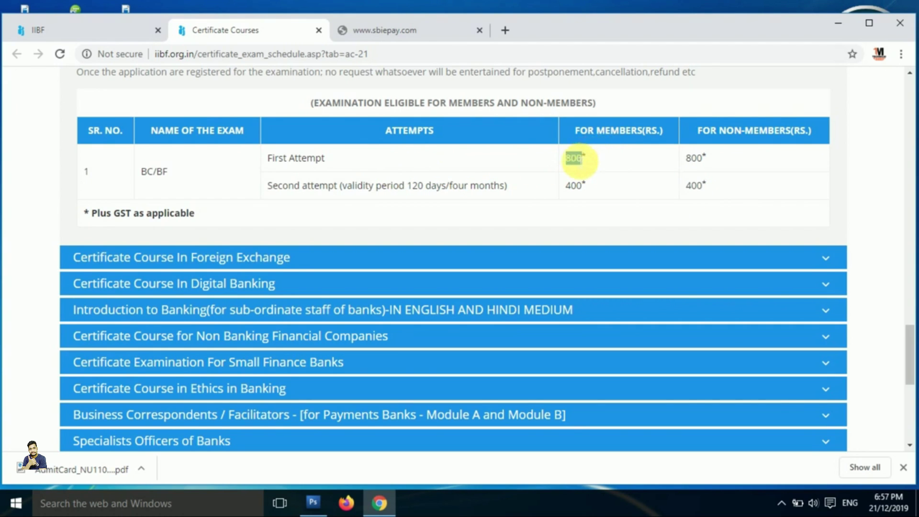
# - Check the payment page, and examine the 18-01-20 exam date in the BC/BF examination schedule
pyautogui.click(410, 34)
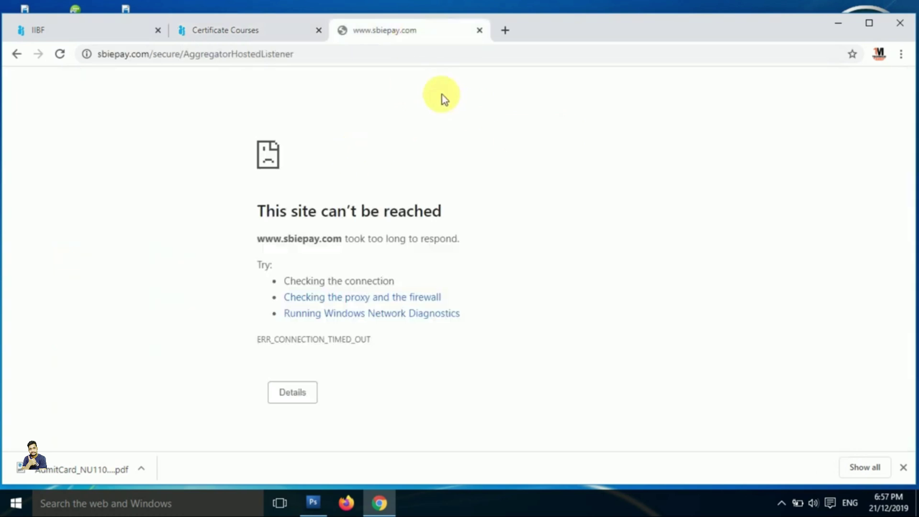
pyautogui.click(272, 30)
pyautogui.scroll(5, 222, 160)
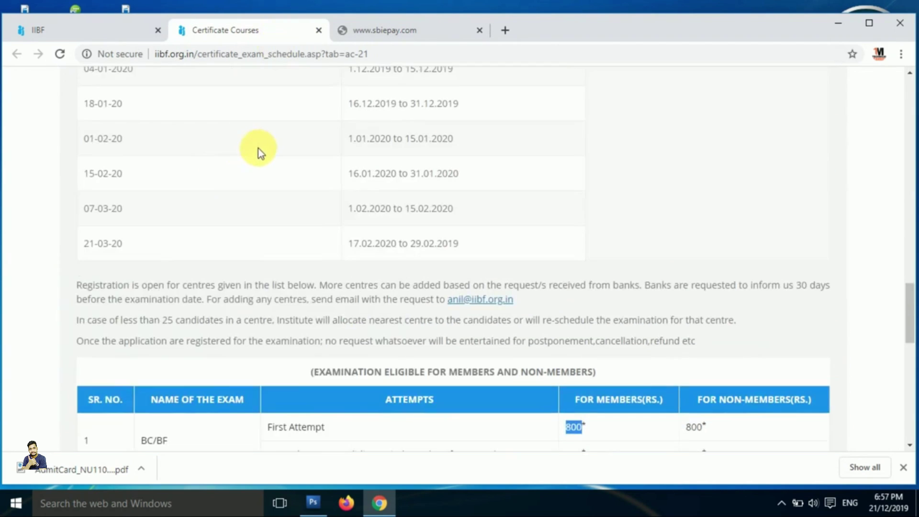
pyautogui.scroll(3, 258, 148)
pyautogui.moveTo(83, 238); pyautogui.dragTo(117, 238)
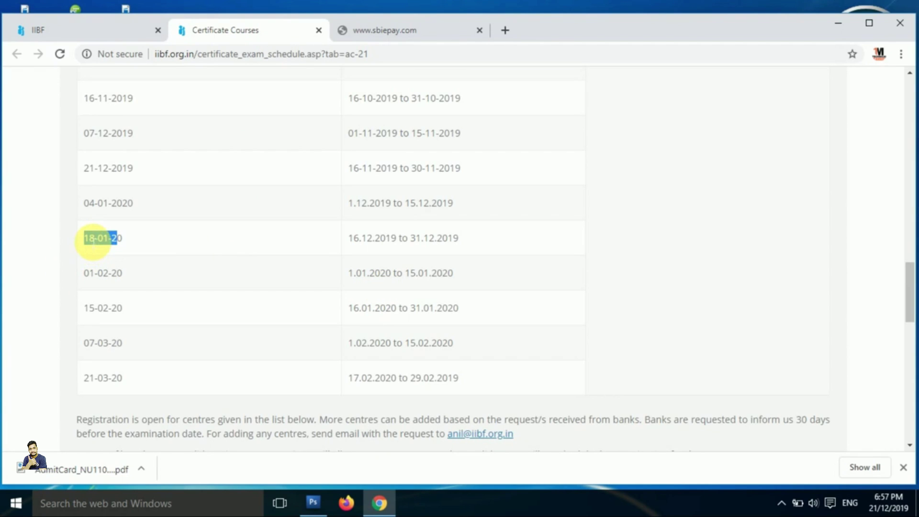
pyautogui.click(94, 242)
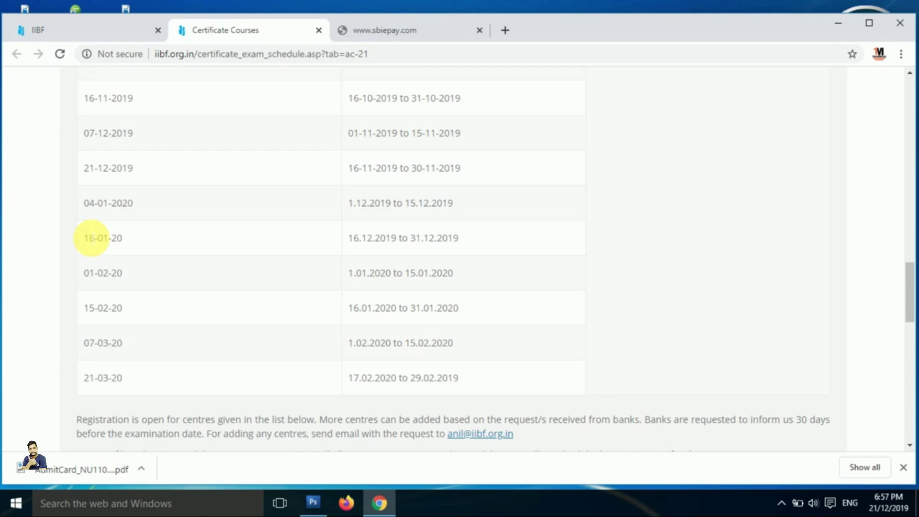
# - Open the BC/BF examination application page for non-members from the certificate courses page
pyautogui.scroll(20, 103, 236)
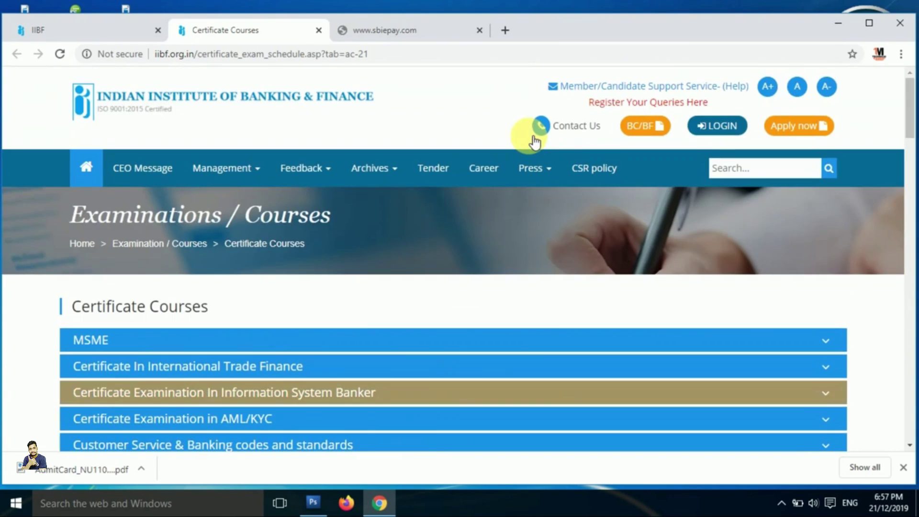
pyautogui.click(650, 130)
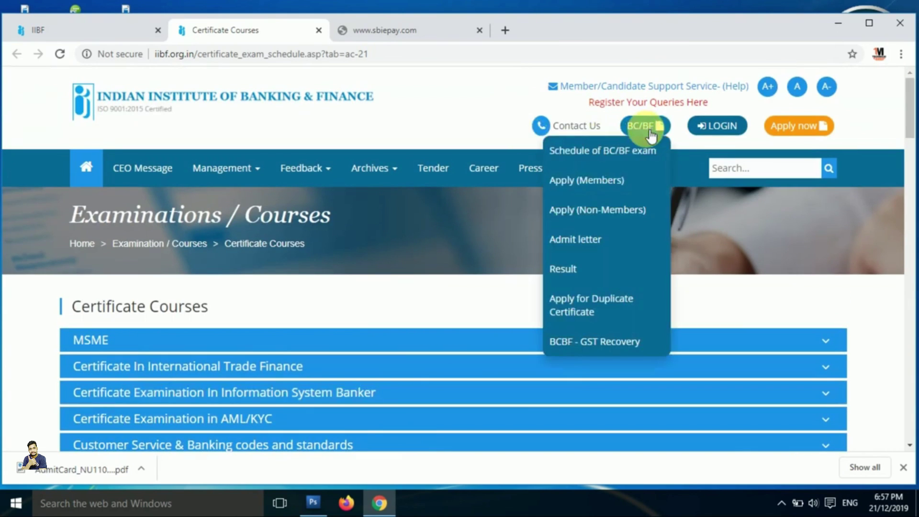
pyautogui.click(580, 216)
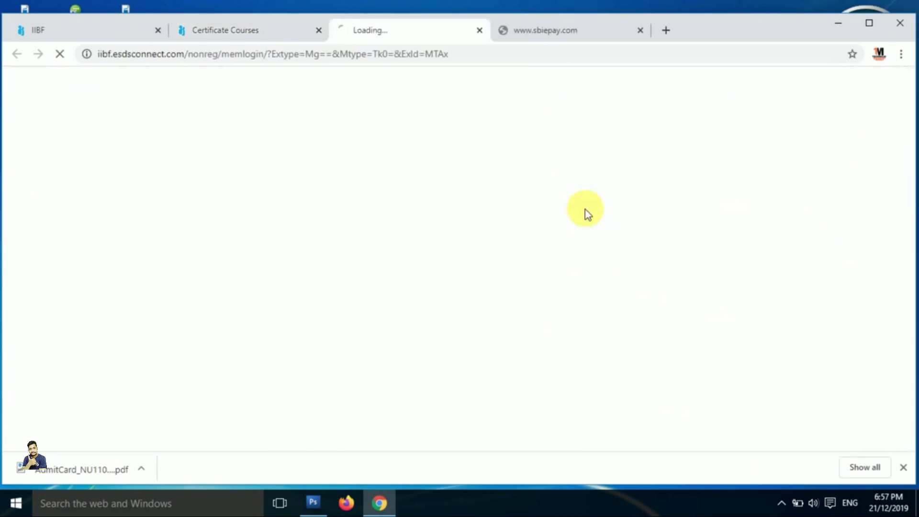